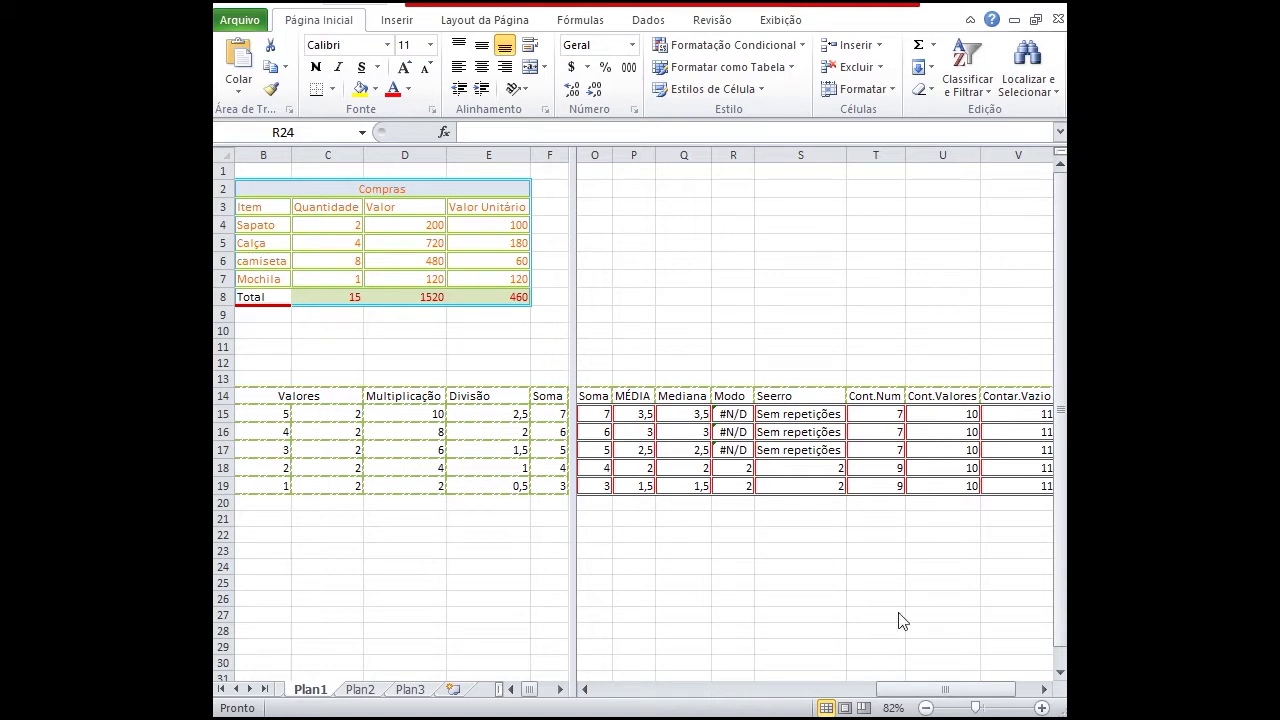
- In H2 of sheet Plan2, enter =SE(C2=B2;"Valores iguais";"Valores diferentes") and widen column H to fit the text
{"action": "left_click", "coordinate": [359, 690]}
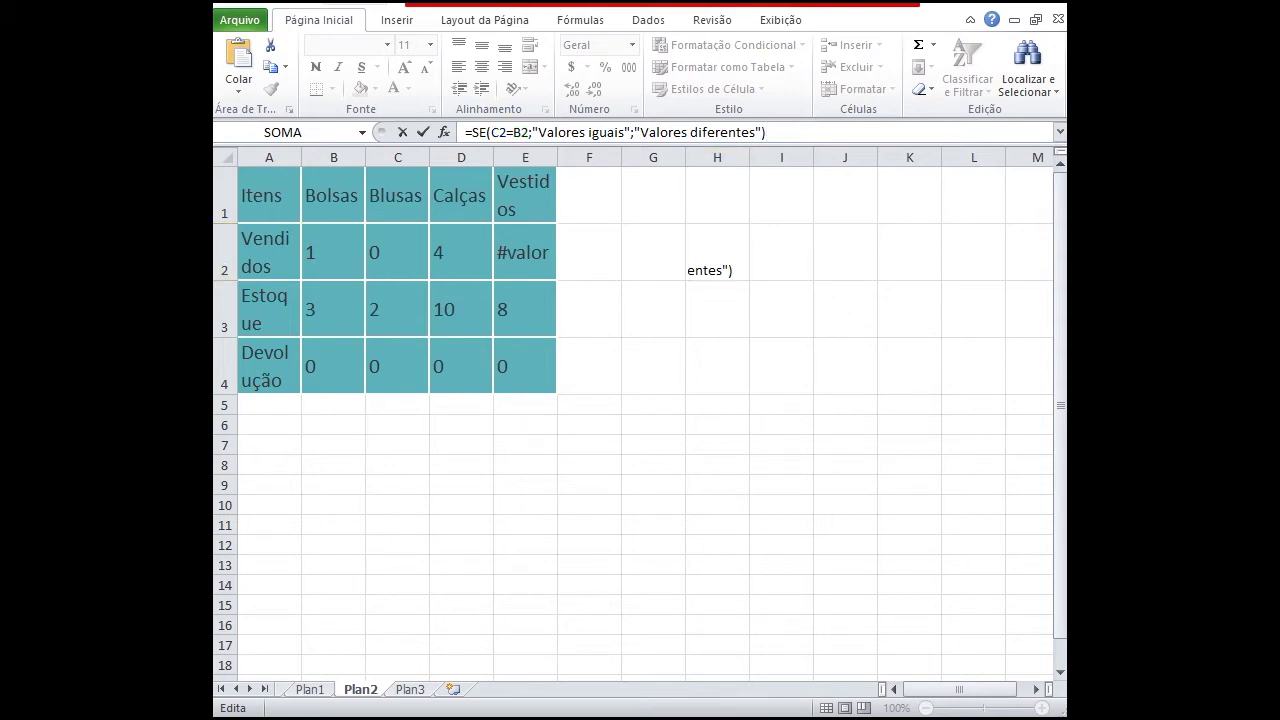
{"action": "double_click", "coordinate": [528, 131]}
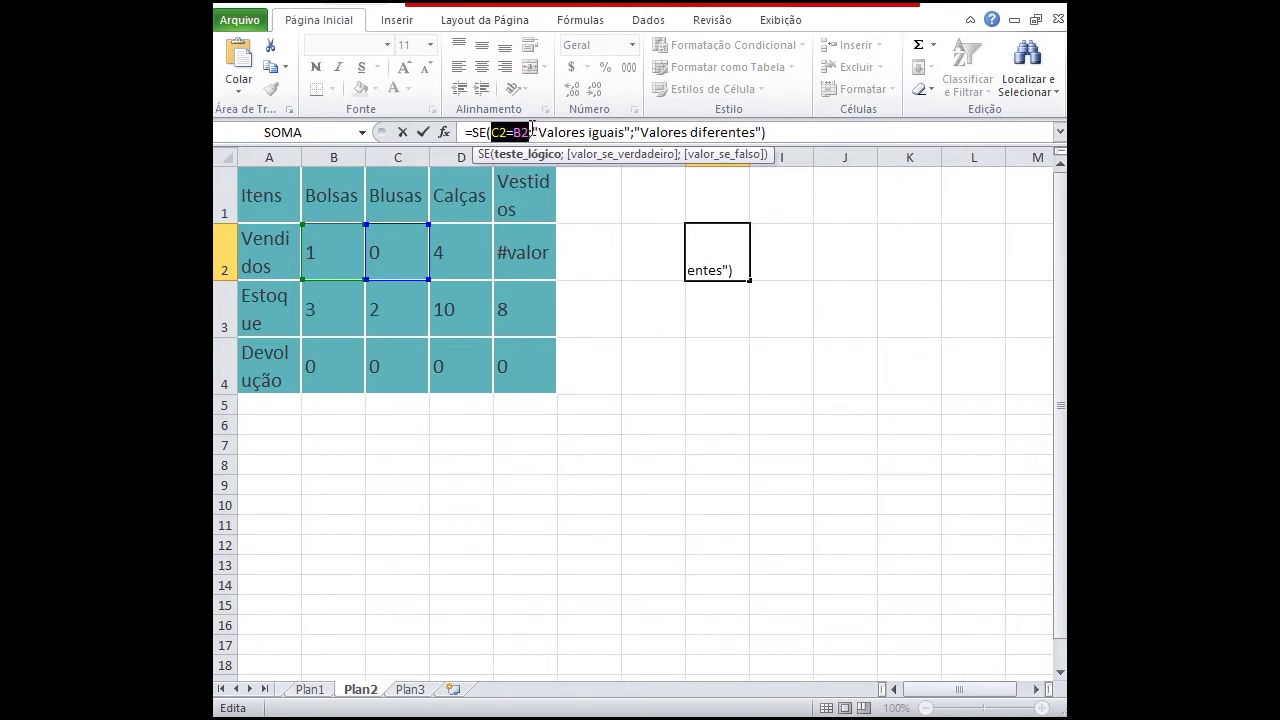
{"action": "left_click_drag", "start_coordinate": [531, 129], "coordinate": [764, 134]}
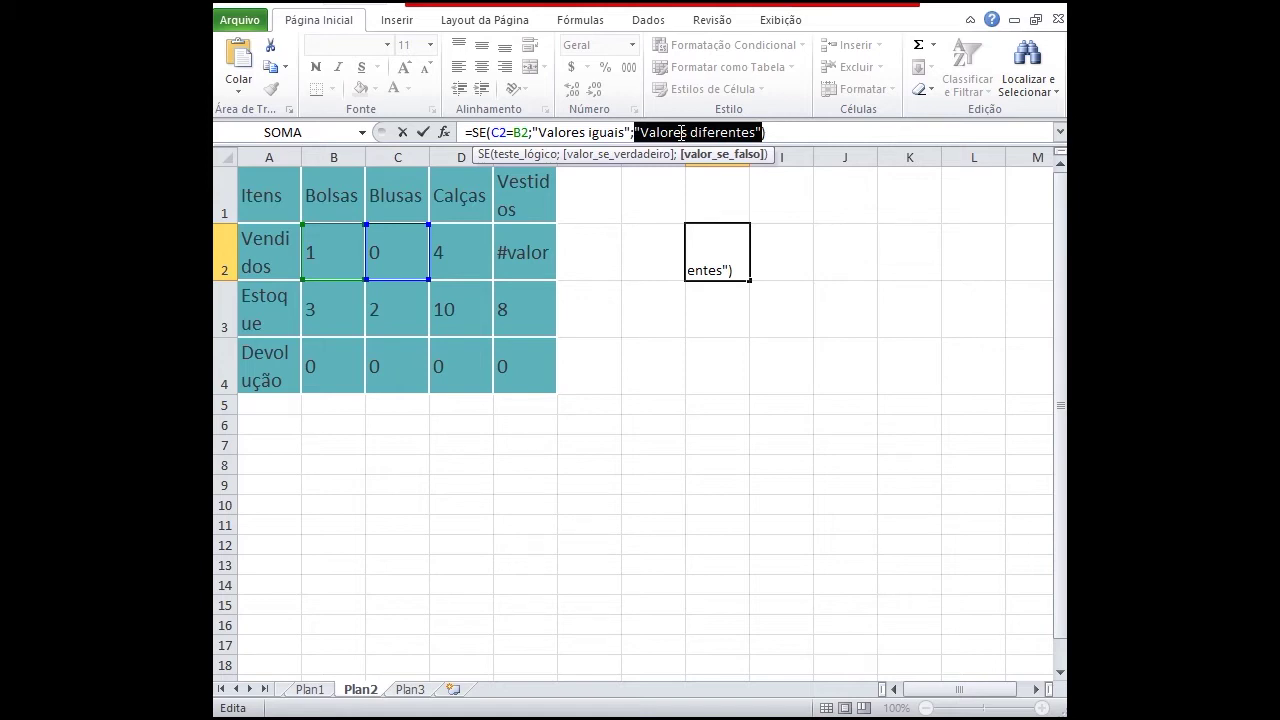
{"action": "key", "text": "Return"}
{"action": "left_click_drag", "start_coordinate": [749, 157], "coordinate": [810, 157]}
{"action": "left_click", "coordinate": [740, 251]}
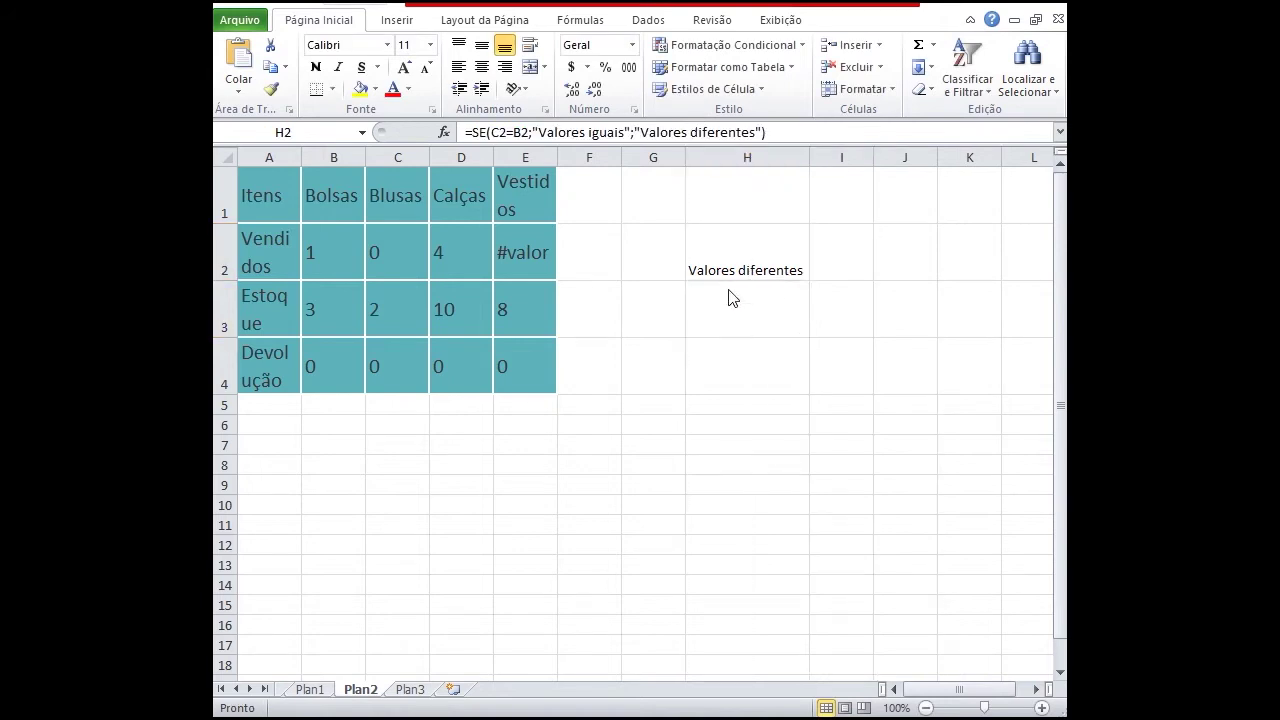
- Set the Vendidos value for Blusas in C2 to 1 to test the comparison formula
{"action": "left_click", "coordinate": [396, 251]}
{"action": "left_click", "coordinate": [354, 255]}
{"action": "left_click", "coordinate": [385, 259]}
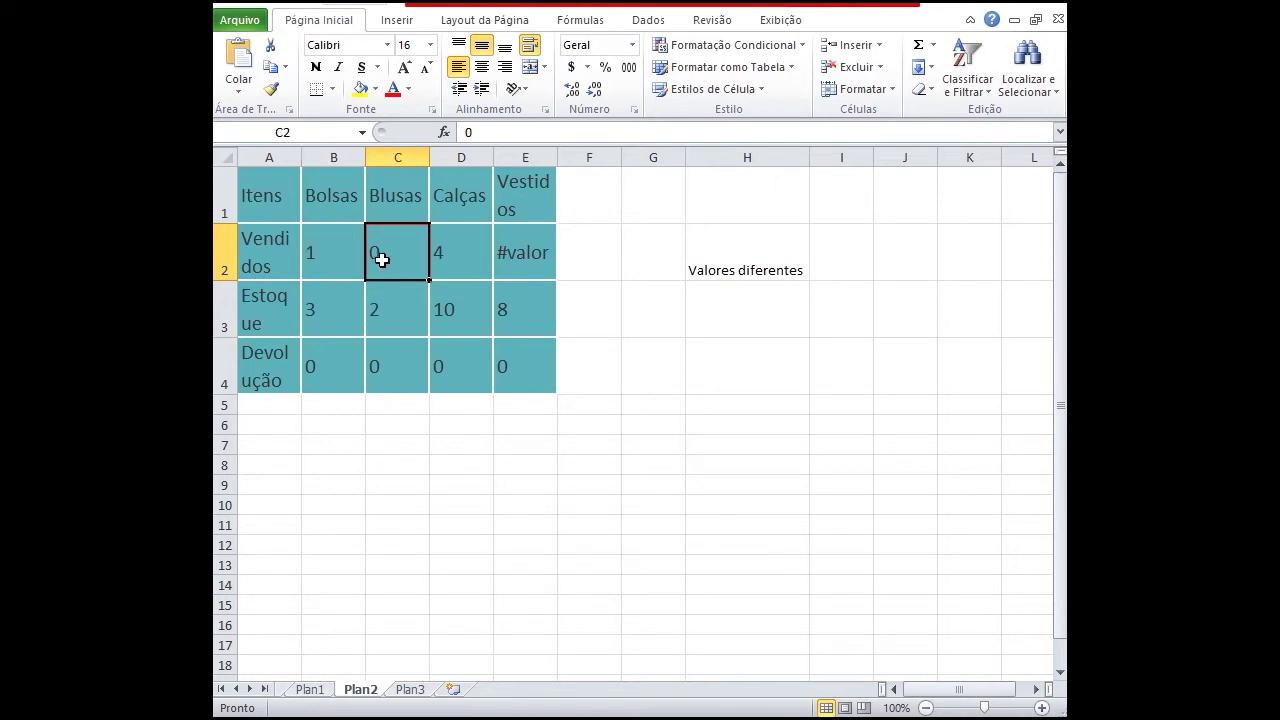
{"action": "type", "text": "1"}
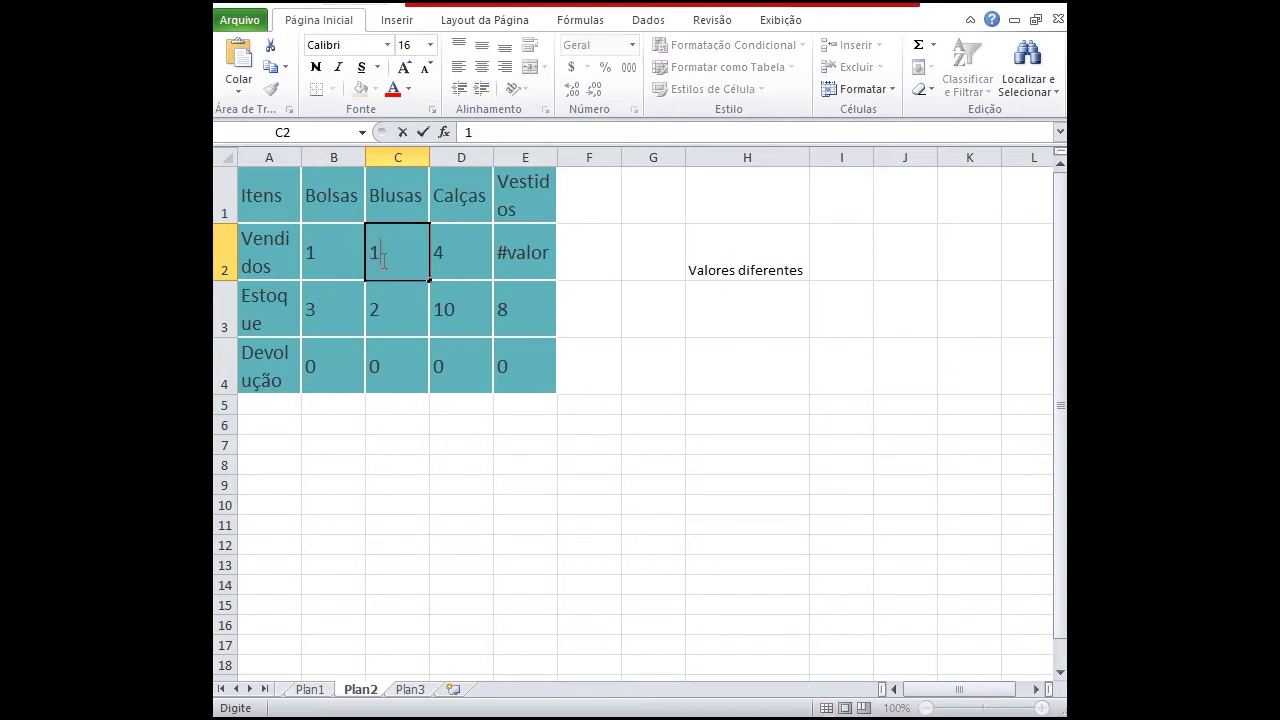
{"action": "key", "text": "Return"}
- Set the Vendidos value for Bolsas in B2 to 0 to test the comparison with unequal values
{"action": "left_click", "coordinate": [382, 259]}
{"action": "key", "text": "Left"}
{"action": "type", "text": "0"}
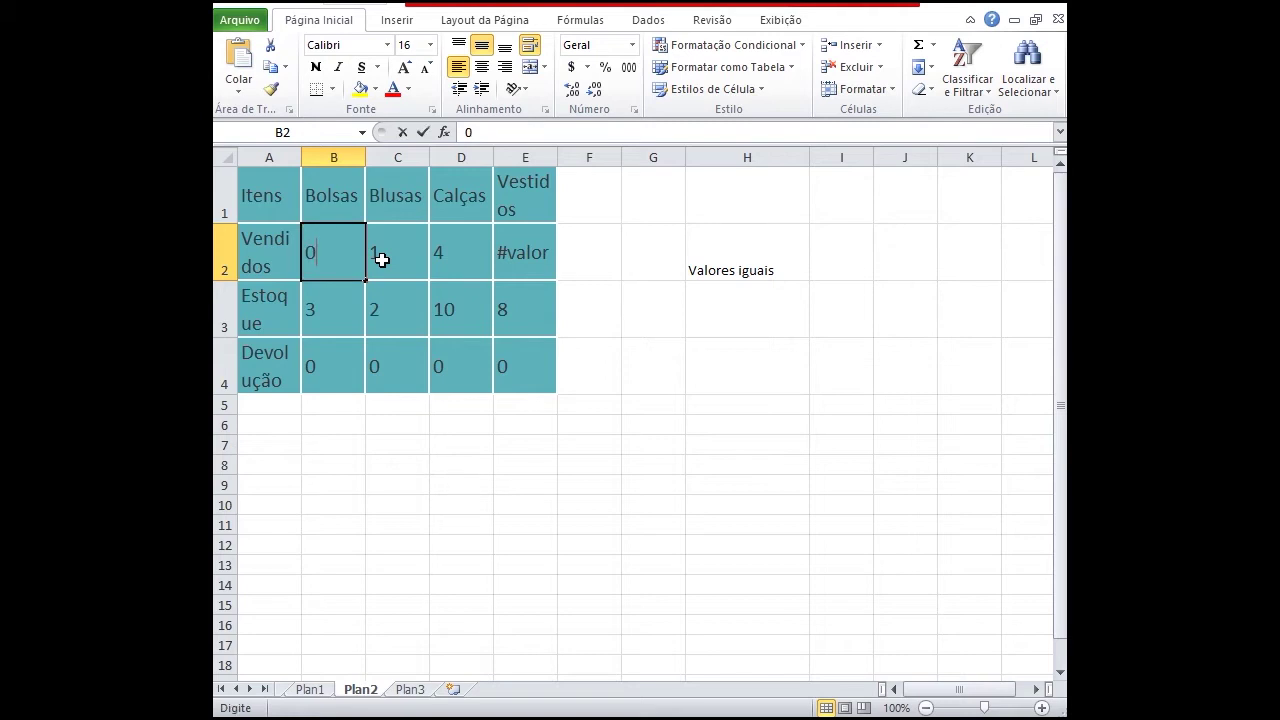
{"action": "left_click", "coordinate": [382, 259]}
- Restore the Vendidos values to 1 for Bolsas in B2 and 0 for Blusas in C2
{"action": "key", "text": "Left"}
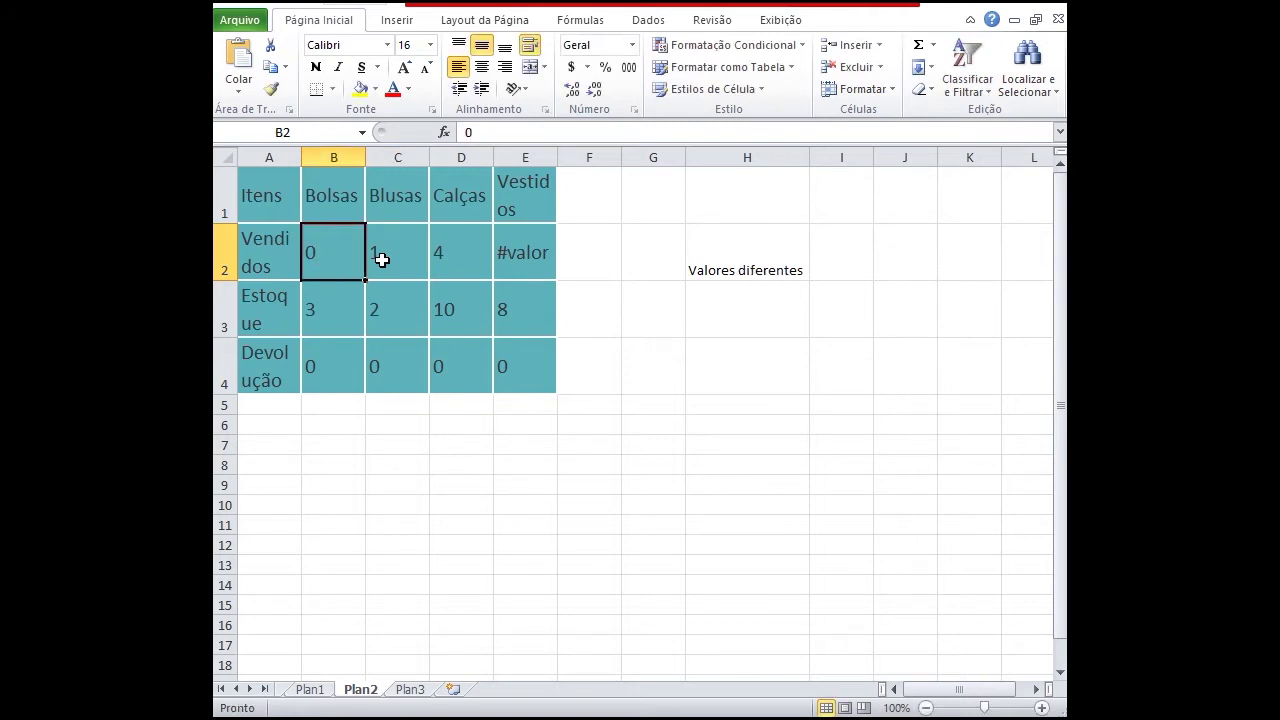
{"action": "type", "text": "1"}
{"action": "left_click", "coordinate": [382, 259]}
{"action": "type", "text": "0"}
{"action": "key", "text": "Right"}
- Enter the stock check formula =SE(B3=0;"Estoque vazio!";"Estoque OK!") in cell H3
{"action": "left_click", "coordinate": [747, 260]}
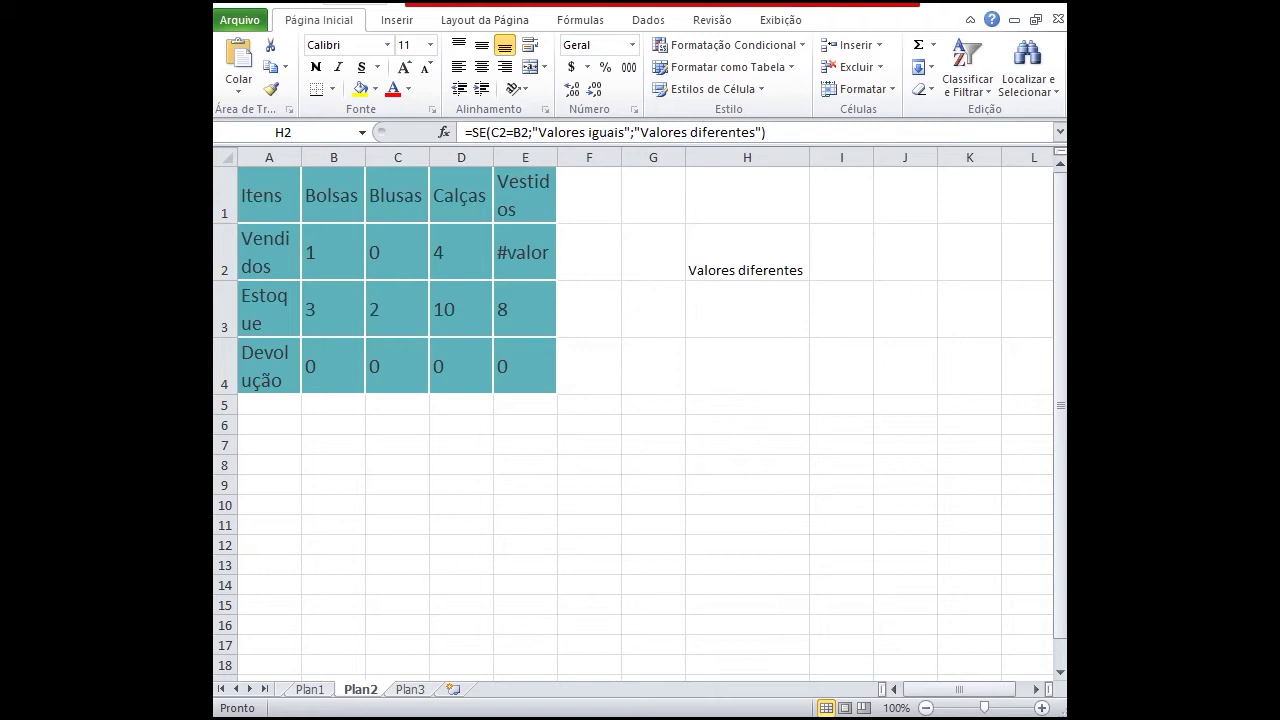
{"action": "key", "text": "Down"}
{"action": "left_click", "coordinate": [788, 131]}
{"action": "type", "text": "=SE(B3=0;\"Estoque vazio!\";\"Estoque OK!\")"}
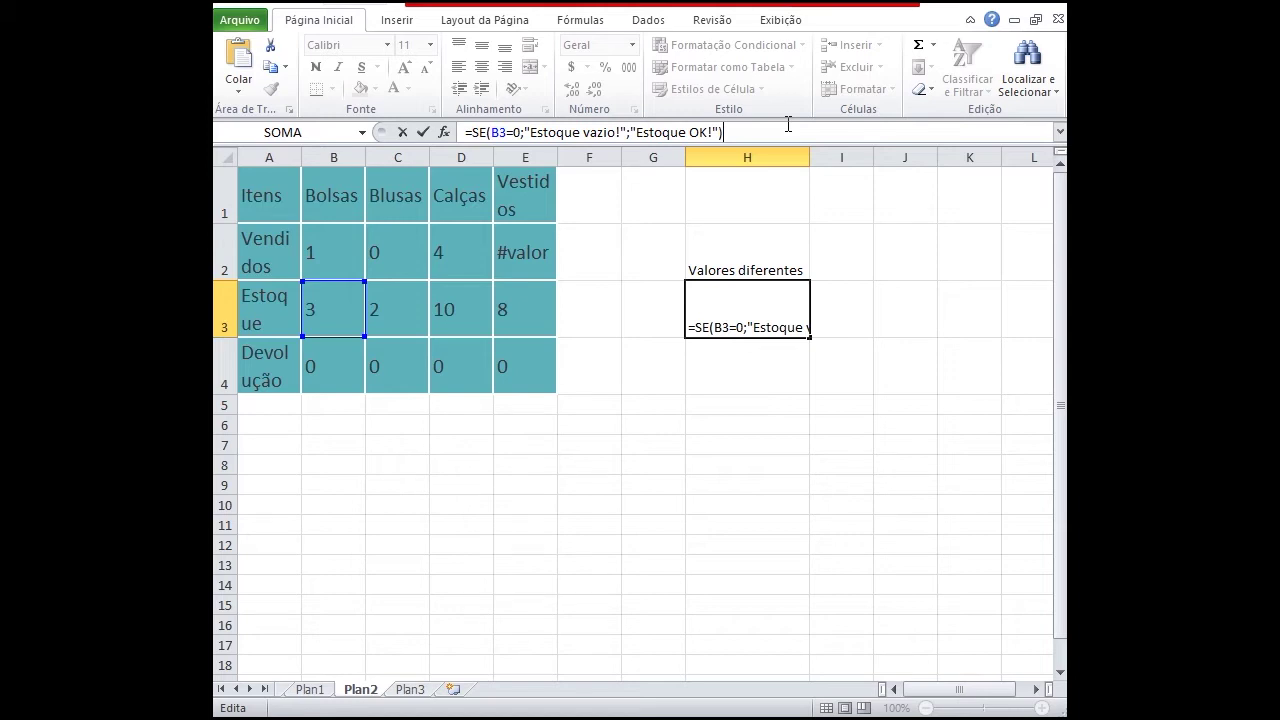
{"action": "key", "text": "Return"}
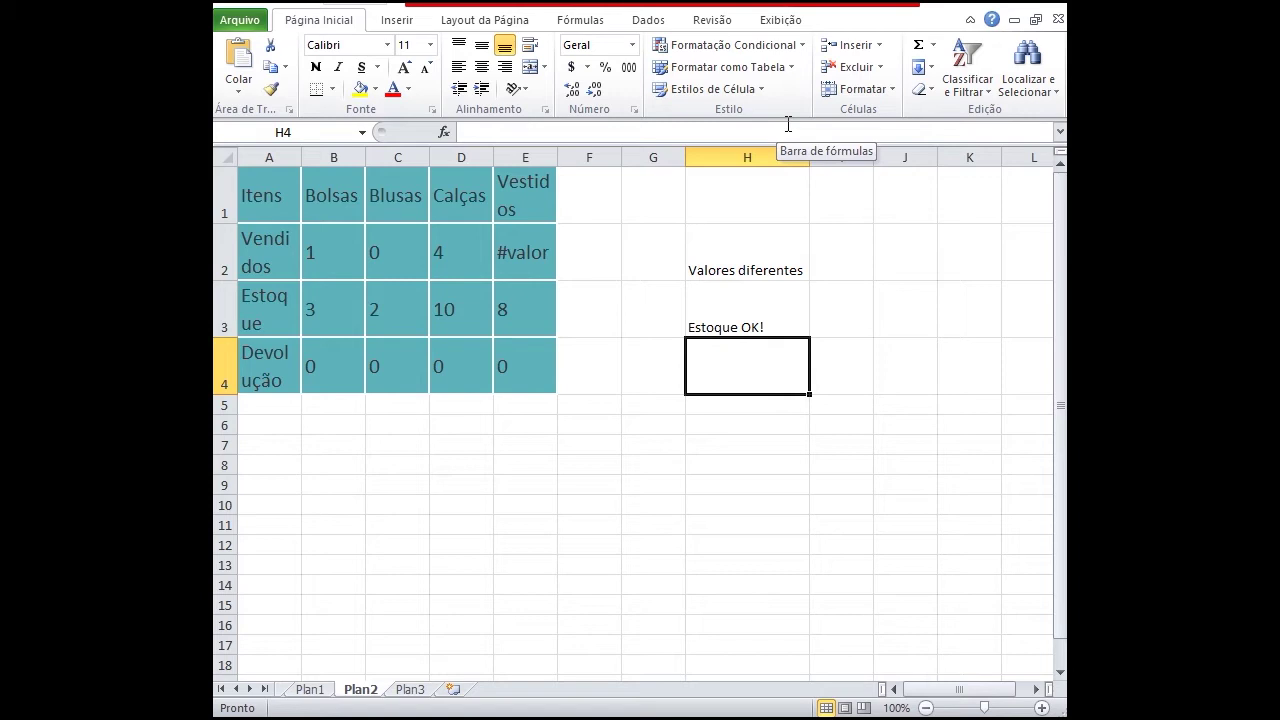
- Review the logical test, value-if-true and value-if-false arguments of the SE formula in H3
{"action": "key", "text": "Up"}
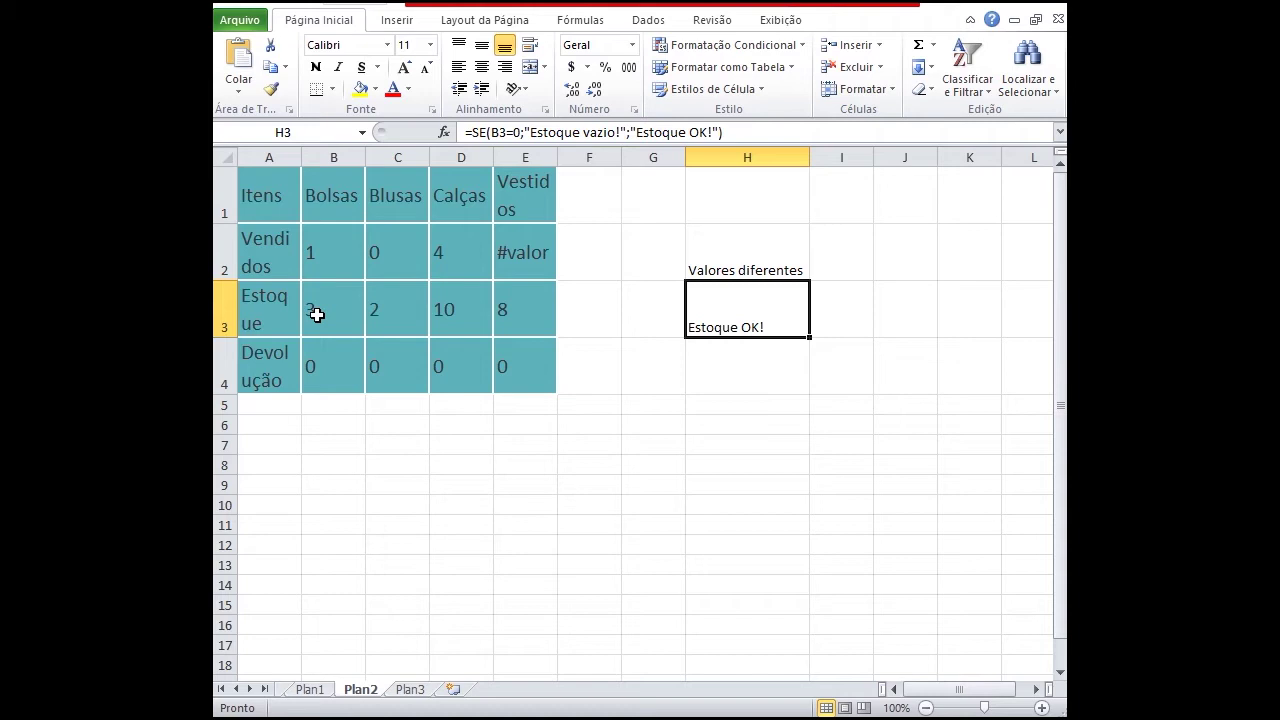
{"action": "left_click_drag", "start_coordinate": [491, 133], "coordinate": [521, 133]}
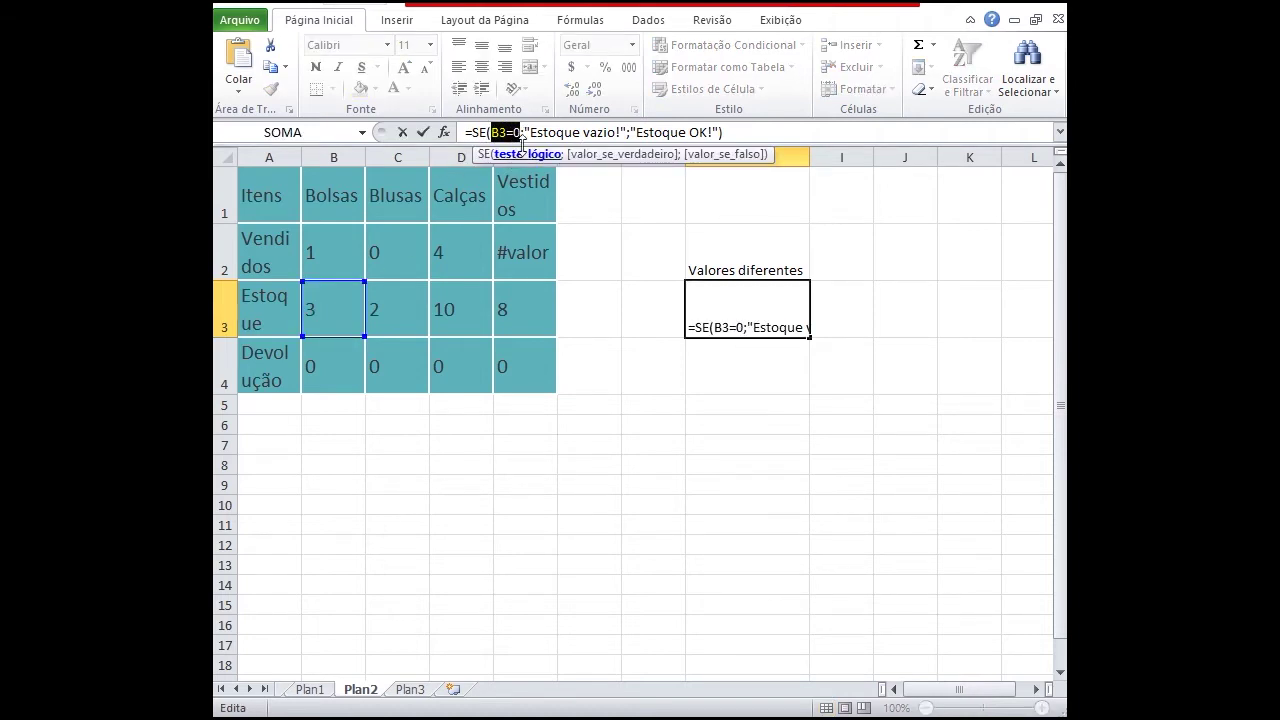
{"action": "left_click_drag", "start_coordinate": [524, 132], "coordinate": [626, 132]}
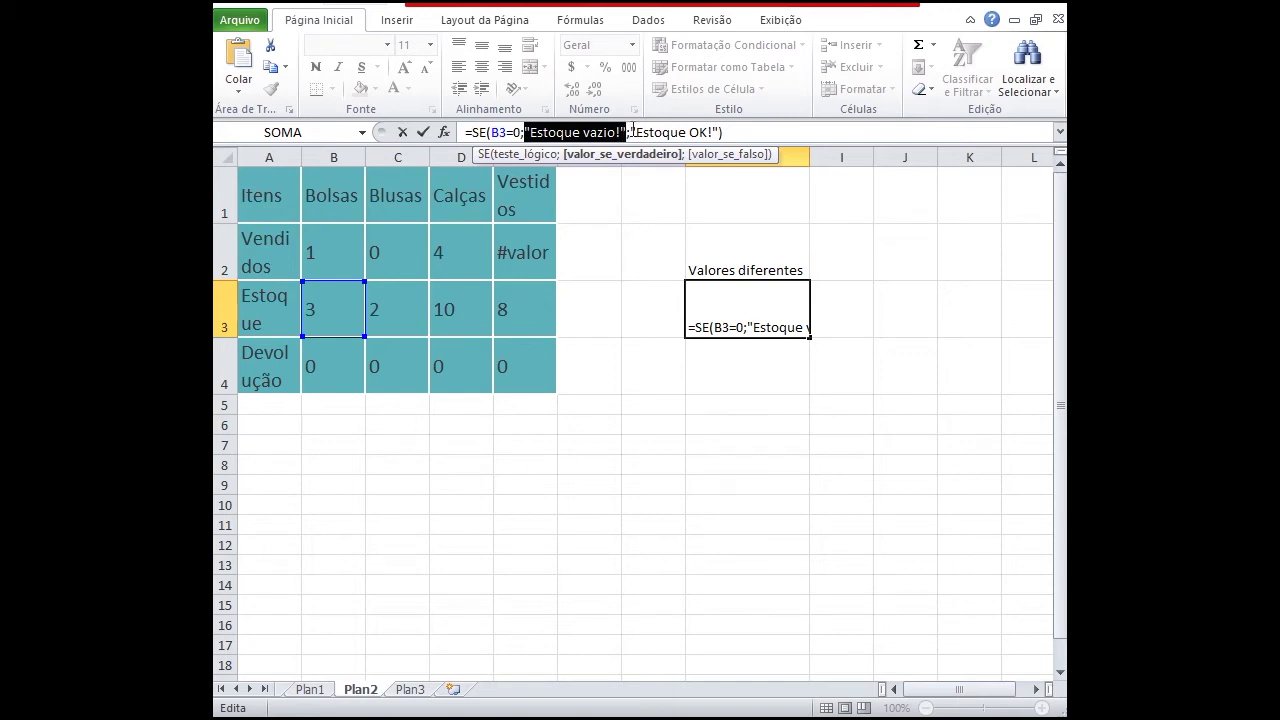
{"action": "left_click", "coordinate": [632, 132]}
{"action": "left_click_drag", "start_coordinate": [632, 132], "coordinate": [720, 132]}
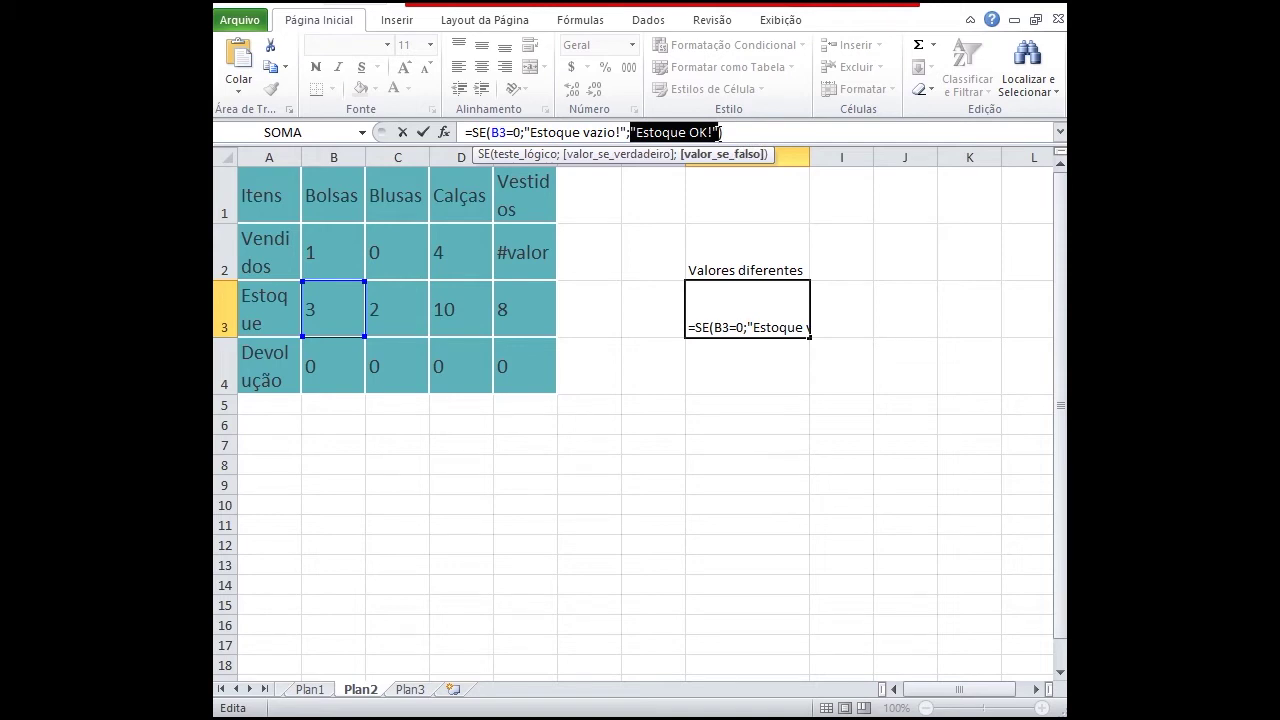
{"action": "left_click", "coordinate": [723, 132]}
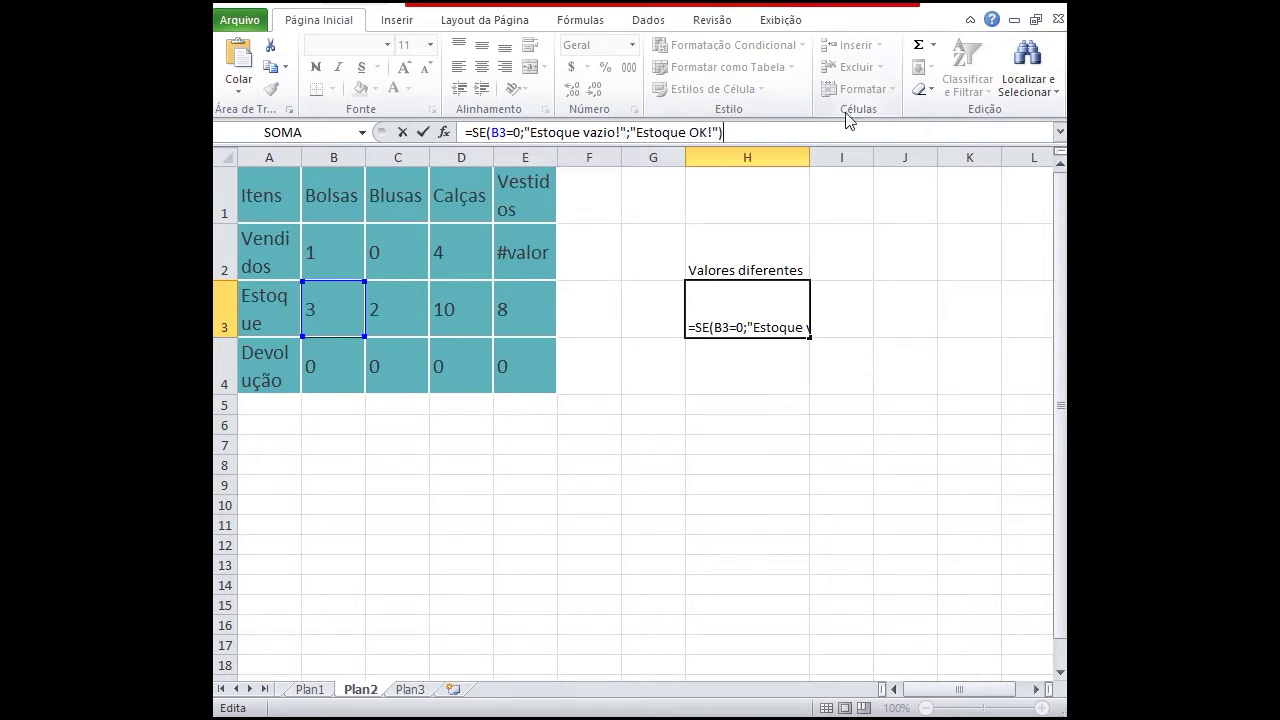
{"action": "key", "text": "Return"}
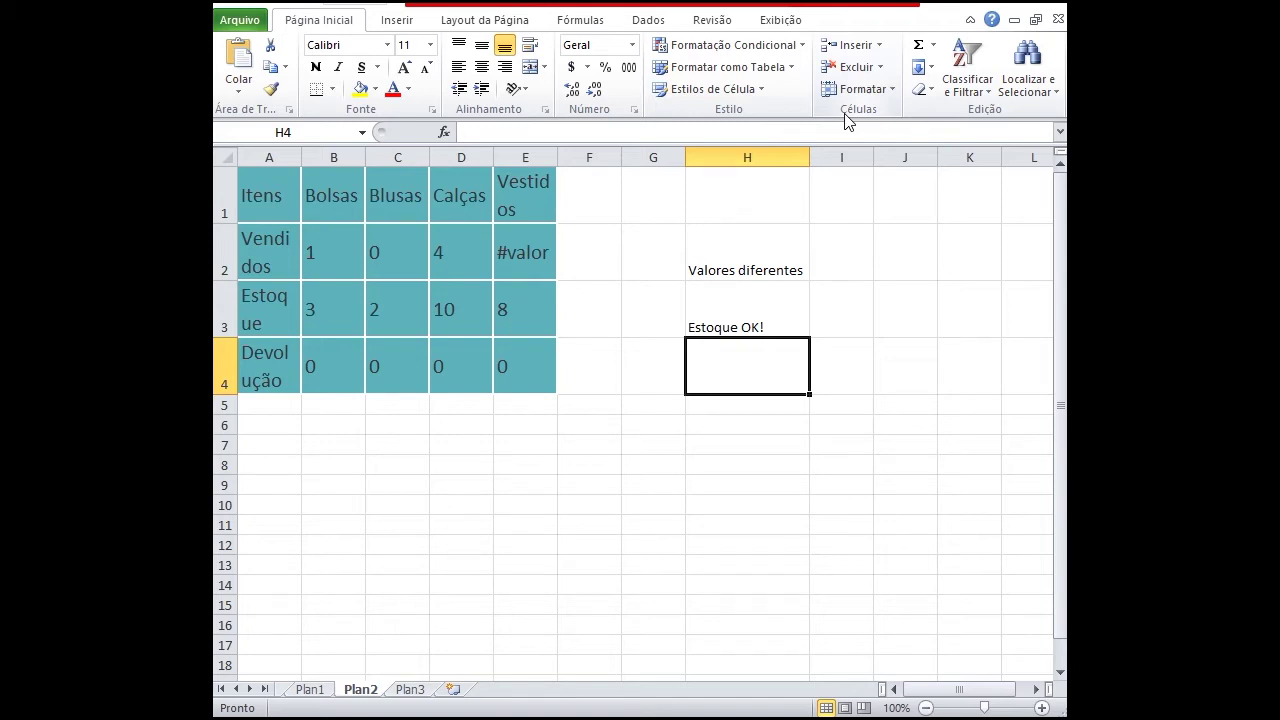
- Test the H3 stock formula by setting the Bolsas stock in B3 to 0 and back to 3
{"action": "left_click", "coordinate": [341, 303]}
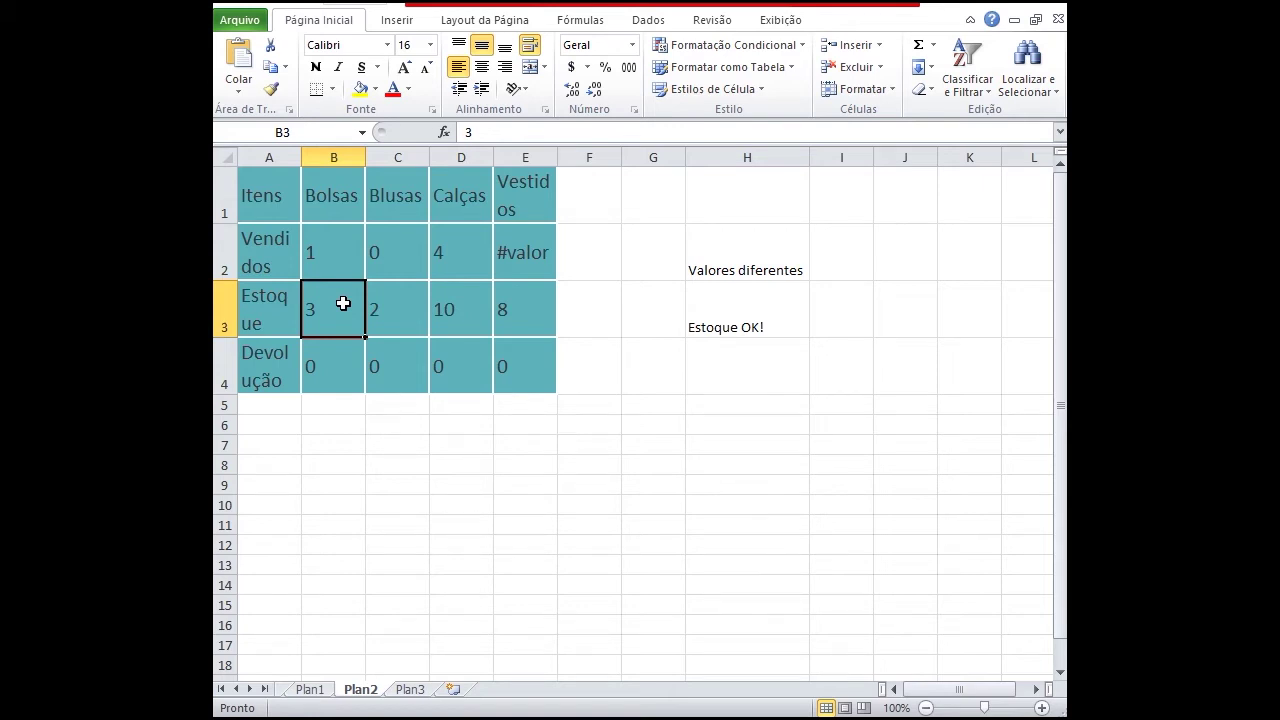
{"action": "type", "text": "0"}
{"action": "key", "text": "Return"}
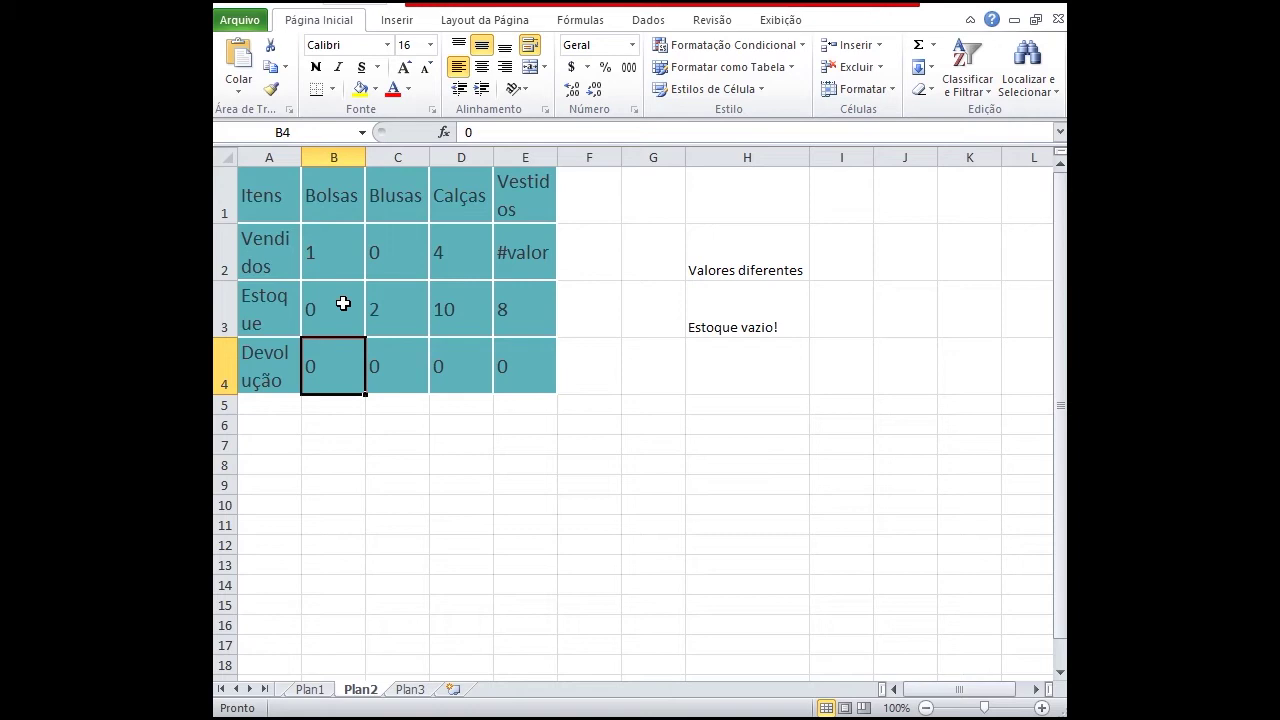
{"action": "left_click", "coordinate": [343, 303]}
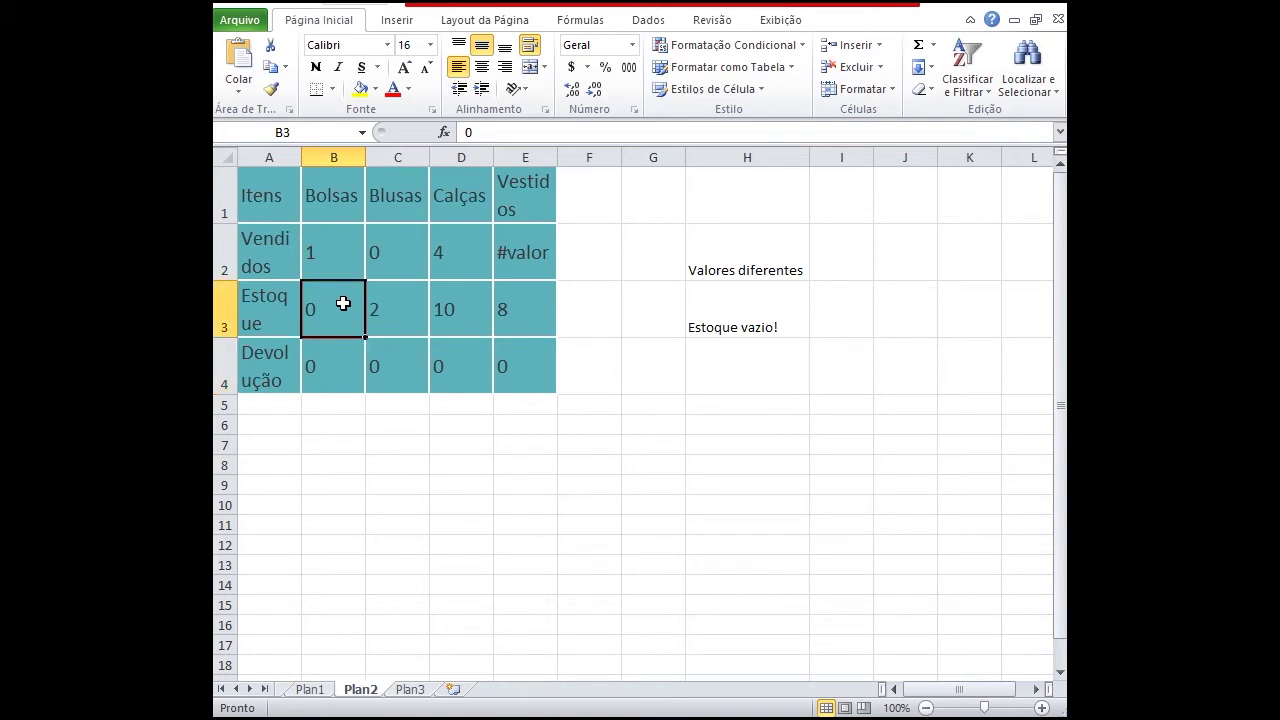
{"action": "type", "text": "3"}
{"action": "key", "text": "Return"}
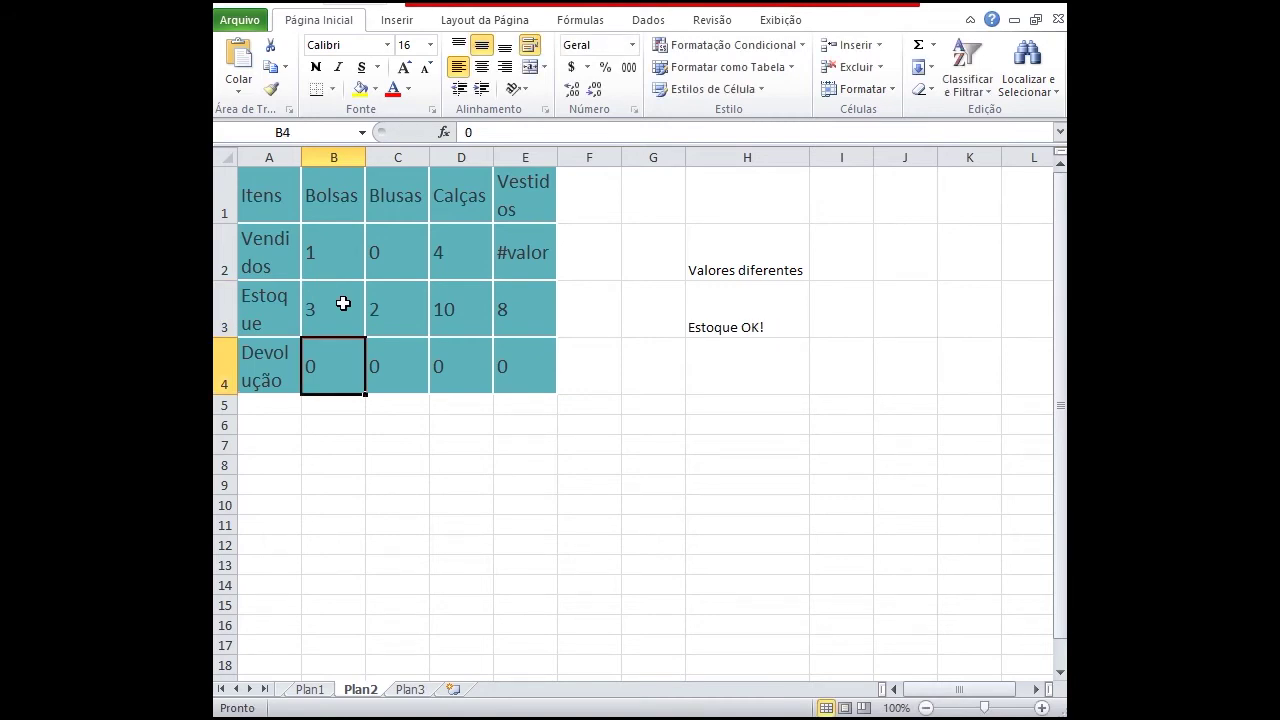
- Enter =SE(C3=0;"Estoque vazio!";C3-2) in cell I3, reviewing each of its arguments before committing it
{"action": "double_click", "coordinate": [747, 309]}
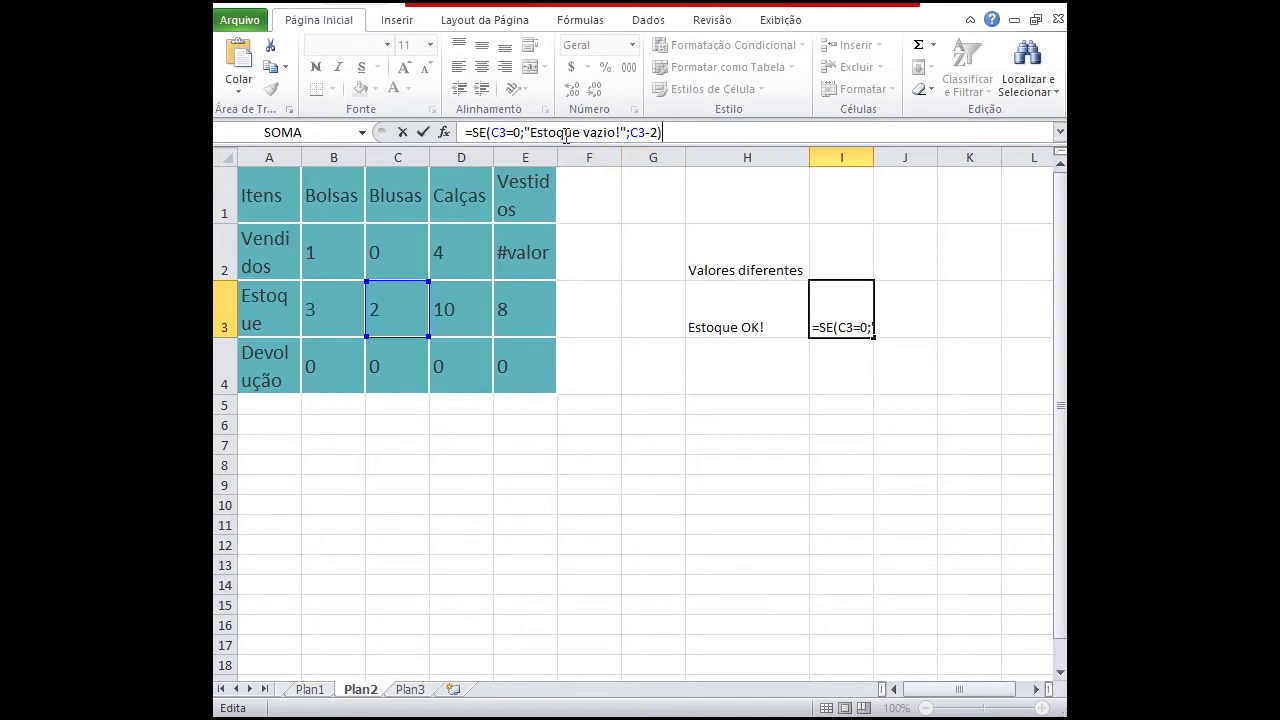
{"action": "left_click_drag", "start_coordinate": [497, 131], "coordinate": [521, 134]}
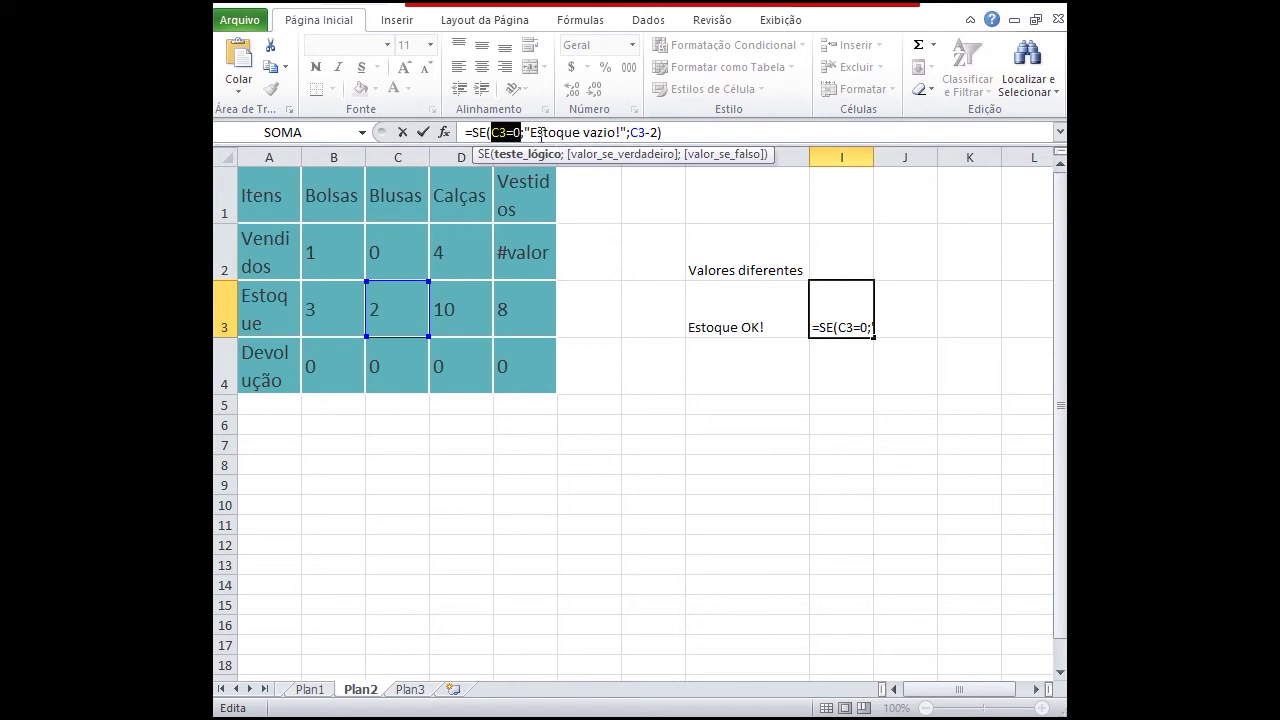
{"action": "left_click_drag", "start_coordinate": [530, 132], "coordinate": [621, 147]}
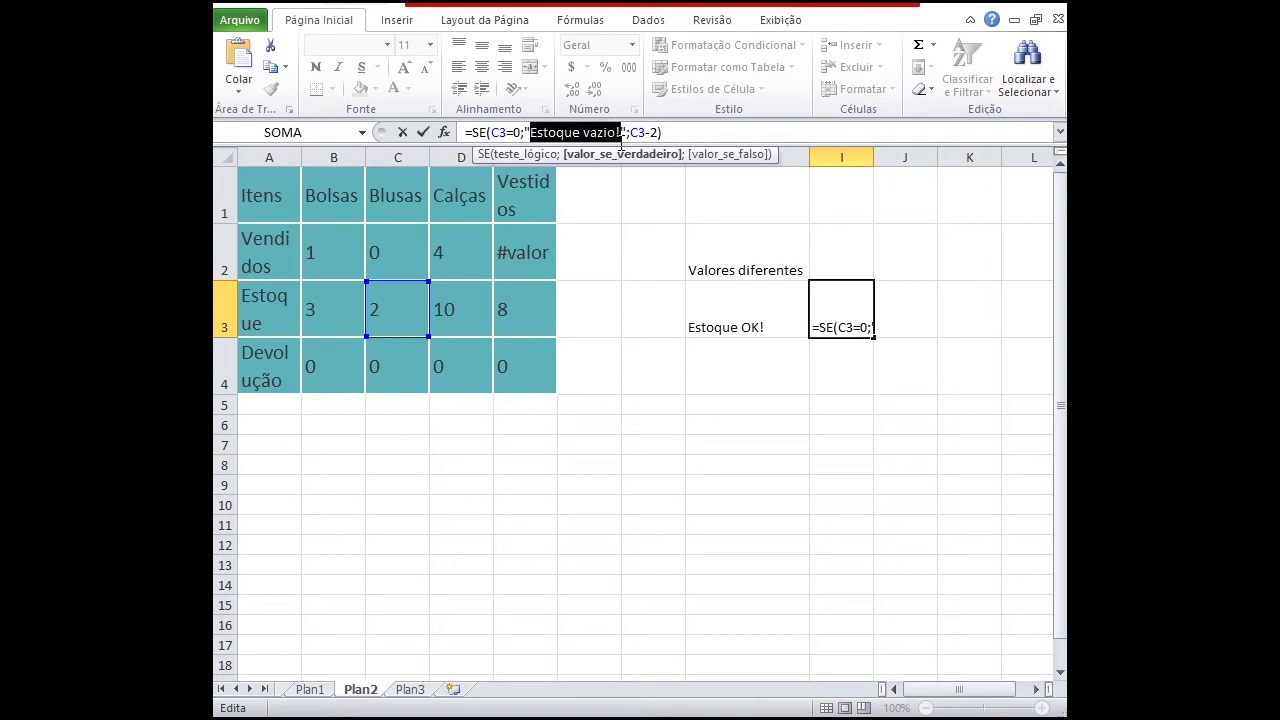
{"action": "left_click_drag", "start_coordinate": [627, 132], "coordinate": [660, 132]}
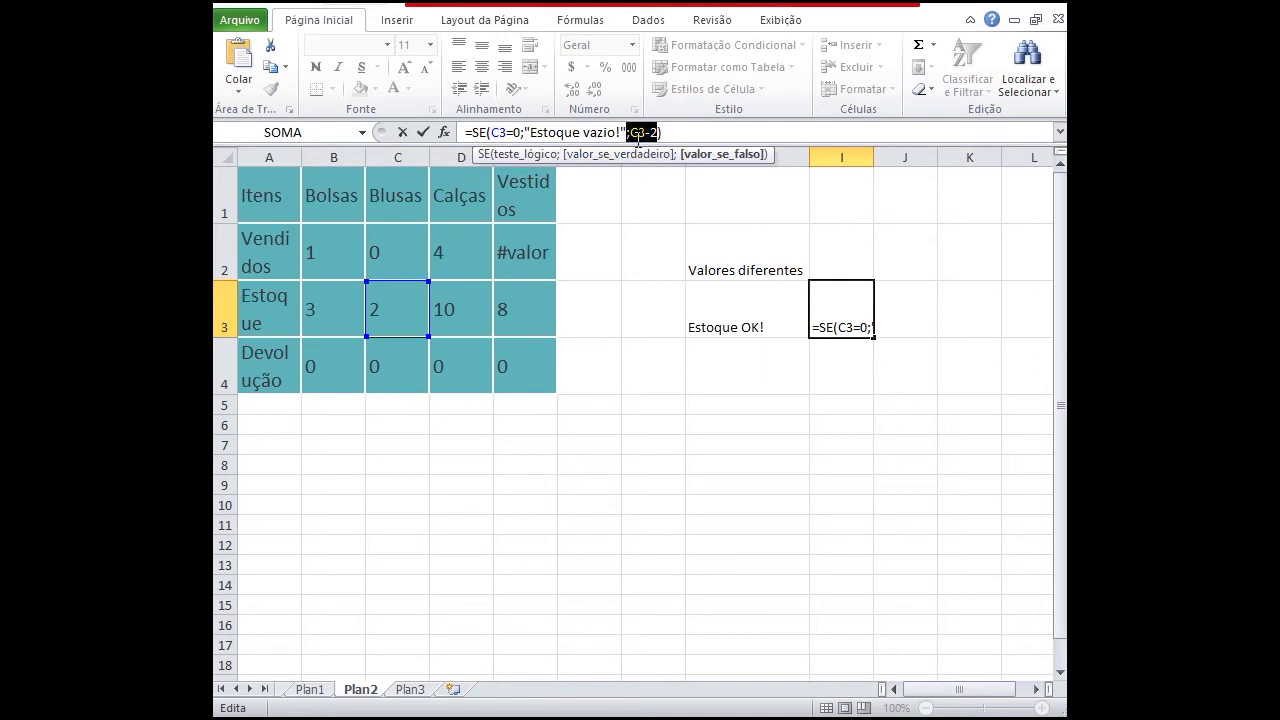
{"action": "left_click", "coordinate": [692, 134]}
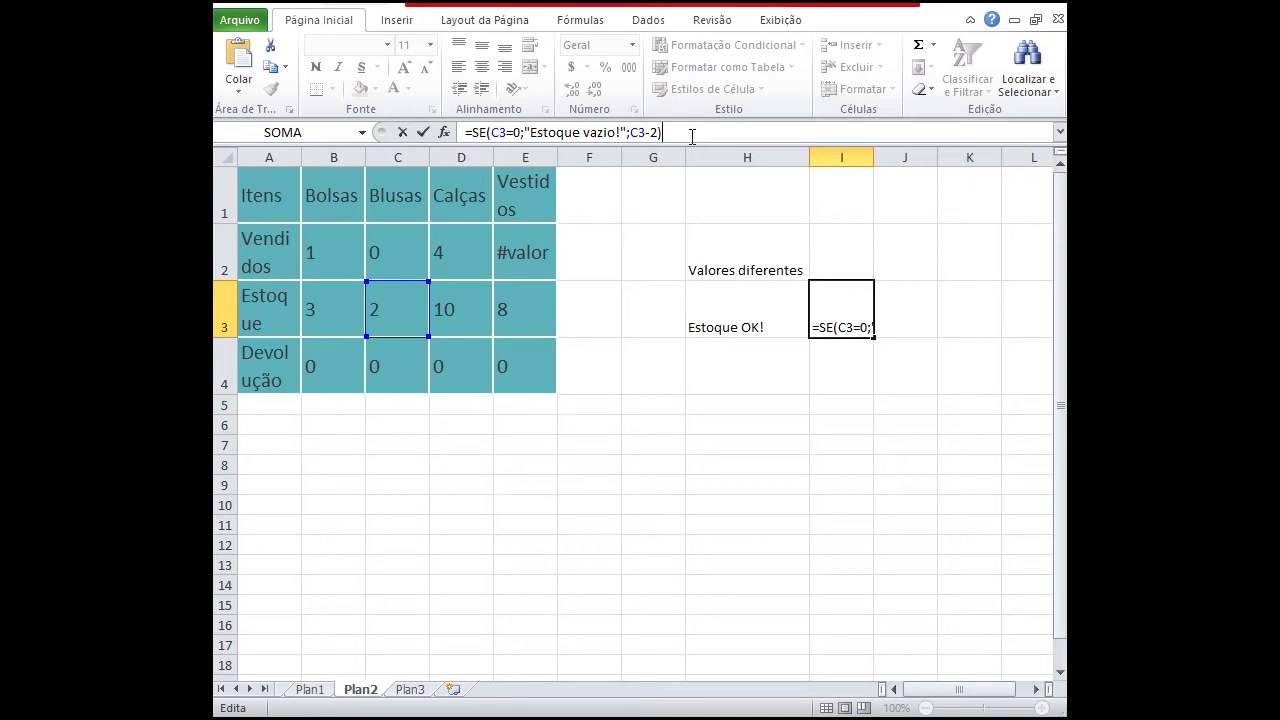
{"action": "key", "text": "Return"}
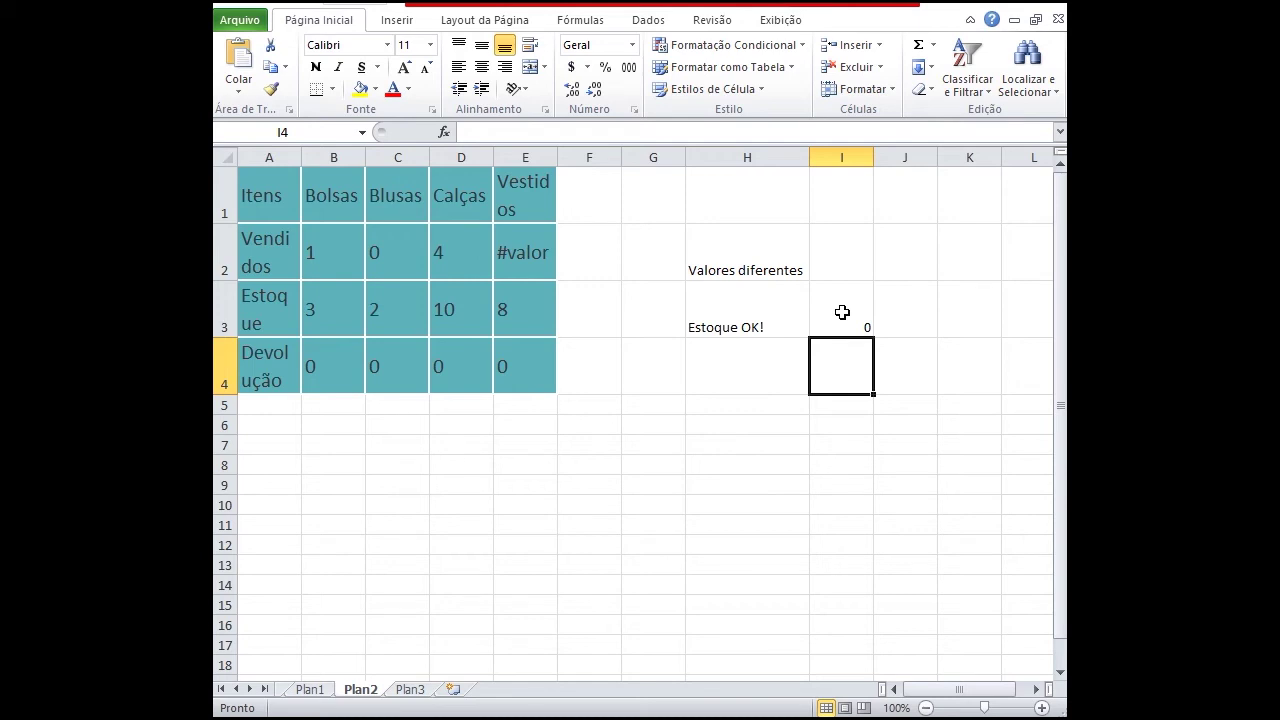
- Test the I3 formula by setting the Blusas stock in C3 to 4 and to 0
{"action": "left_click", "coordinate": [395, 321]}
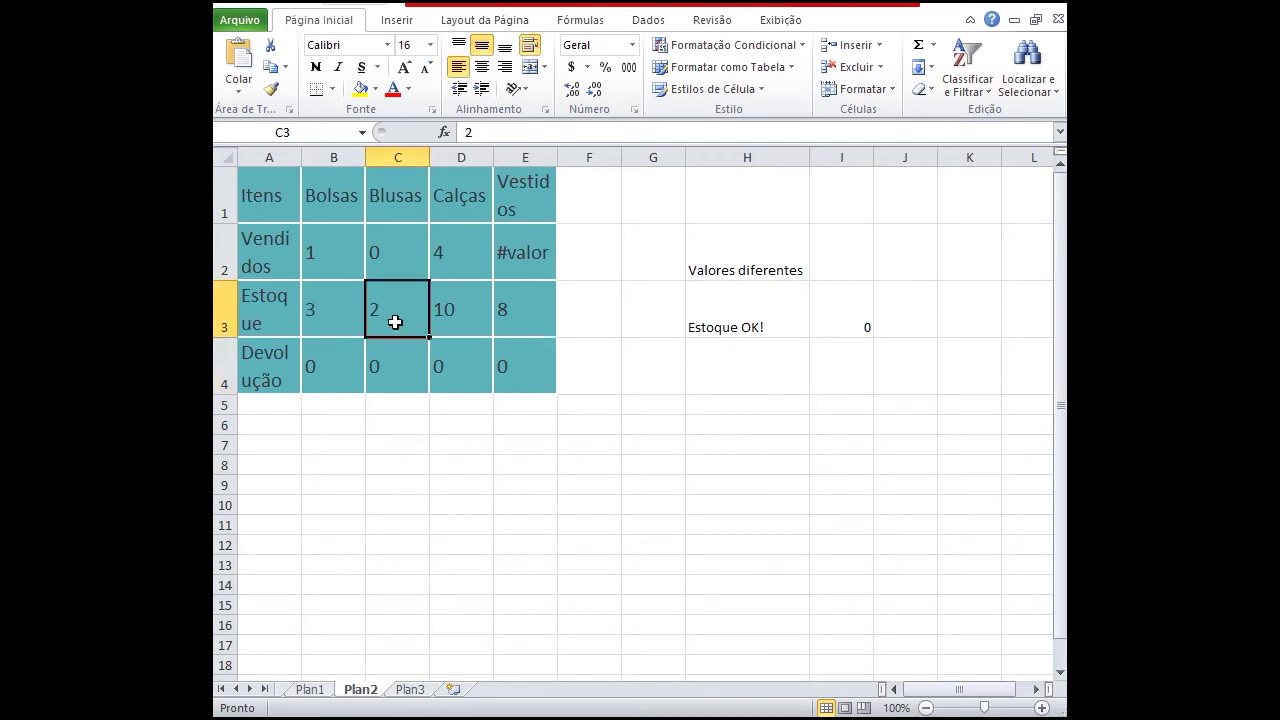
{"action": "type", "text": "4"}
{"action": "key", "text": "Return"}
{"action": "key", "text": "Up"}
{"action": "type", "text": "0"}
{"action": "key", "text": "Left"}
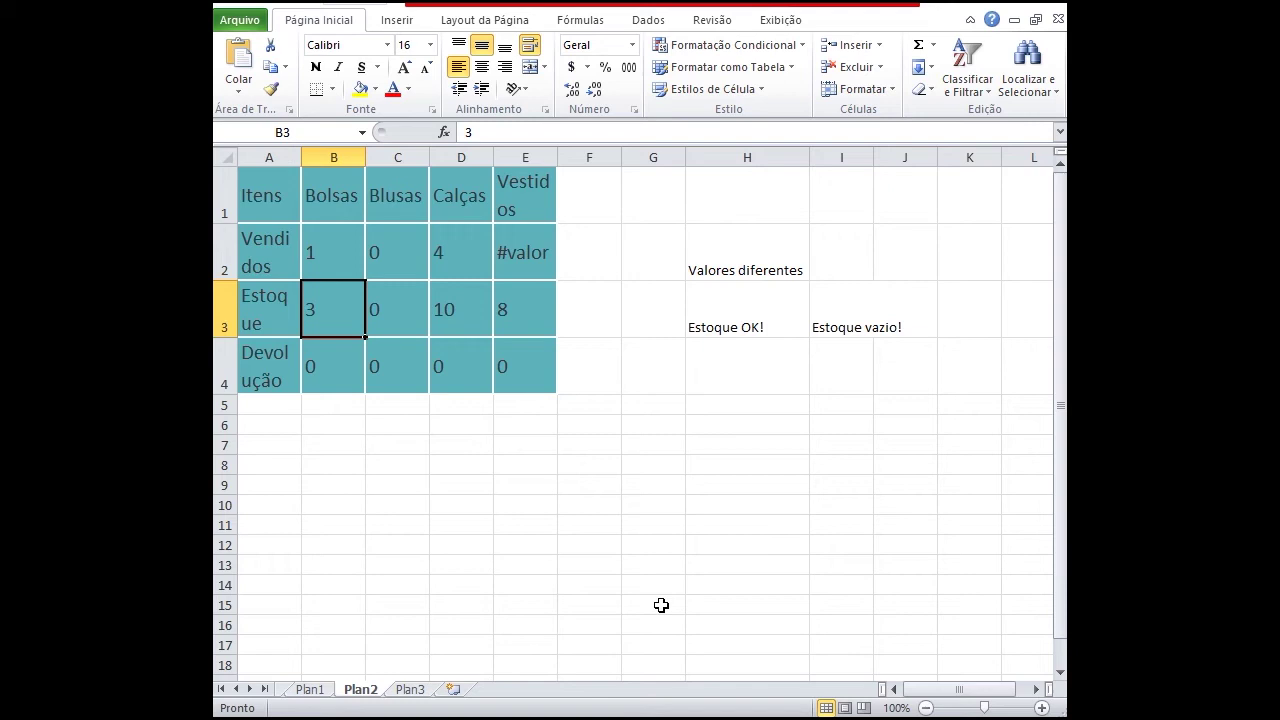
- Change the Blusas stock in C3 to 1 and finally to 5
{"action": "key", "text": "Right"}
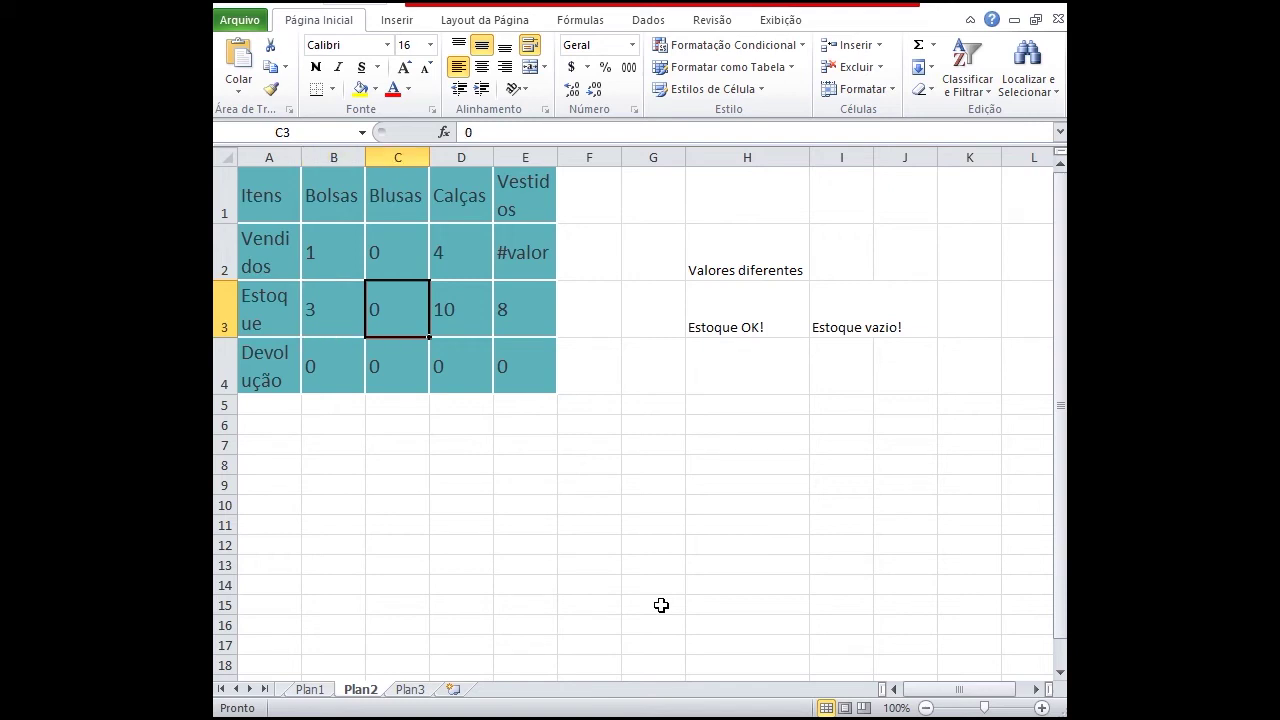
{"action": "type", "text": "1"}
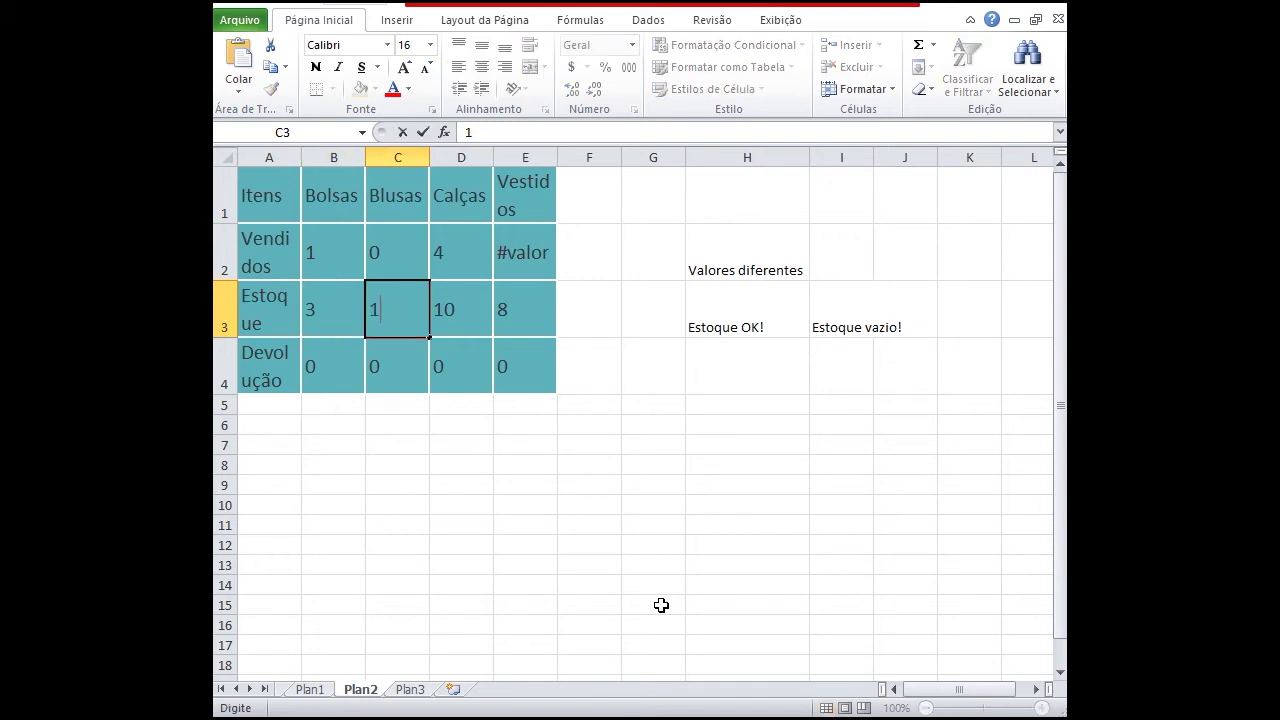
{"action": "key", "text": "Return"}
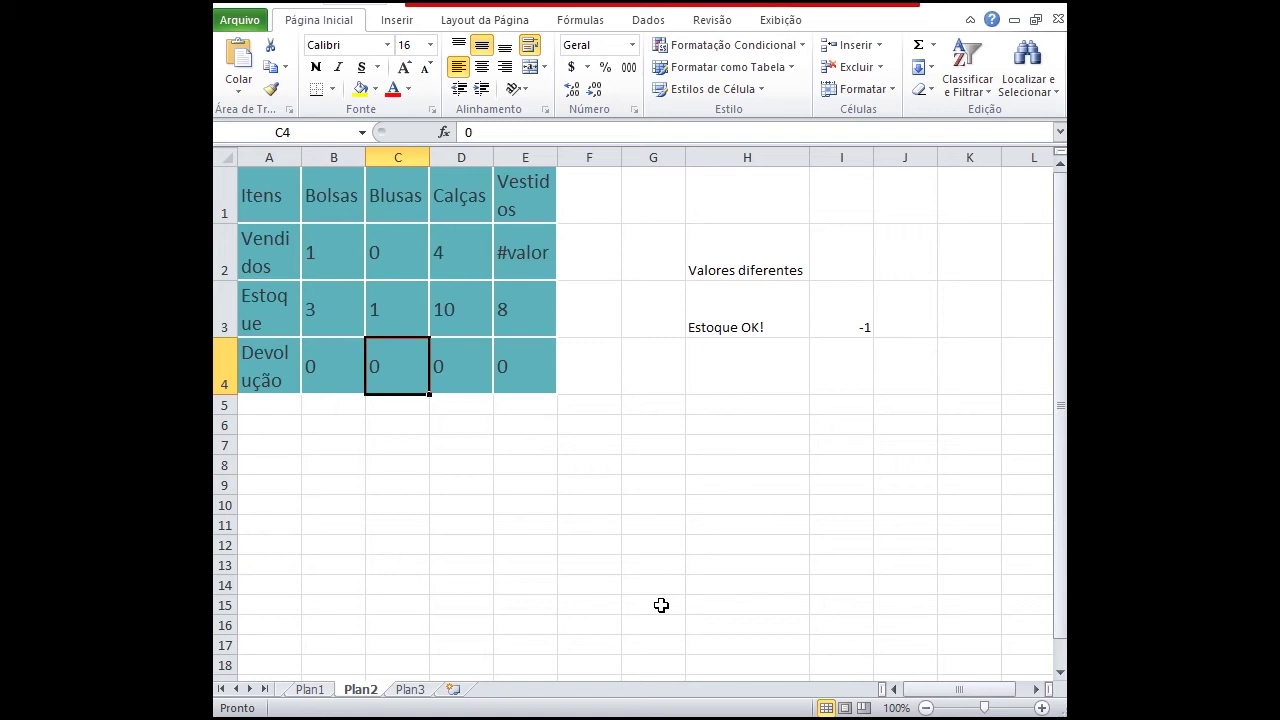
{"action": "key", "text": "Up"}
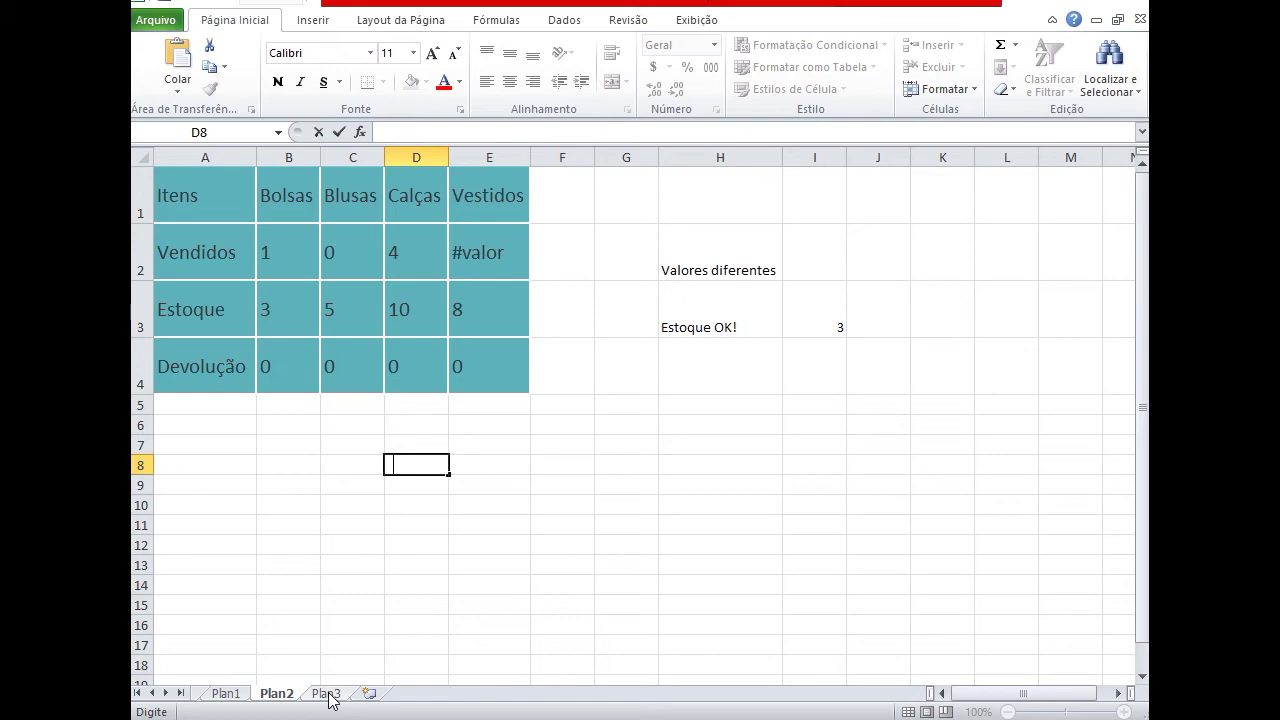
- Rename the sheet Plan3 as Freqüências
{"action": "left_click", "coordinate": [330, 694]}
{"action": "right_click", "coordinate": [330, 694]}
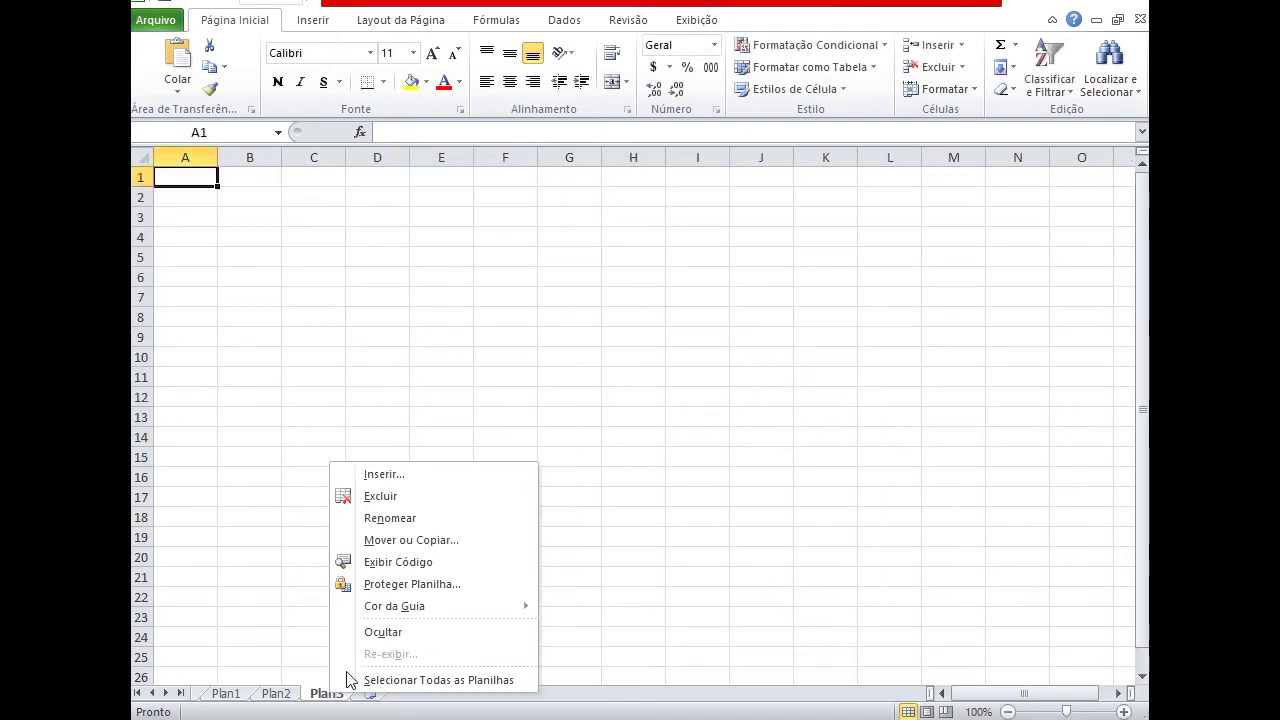
{"action": "left_click", "coordinate": [381, 518]}
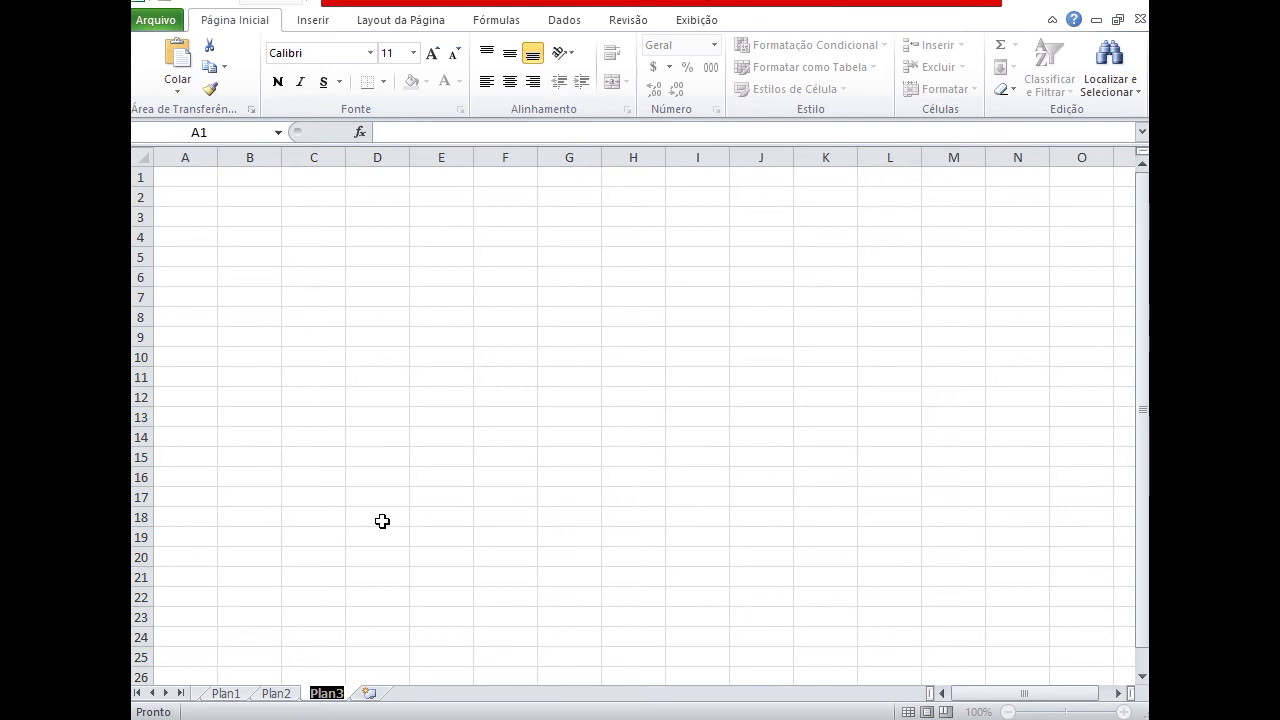
{"action": "type", "text": "Freqüências"}
{"action": "key", "text": "Return"}
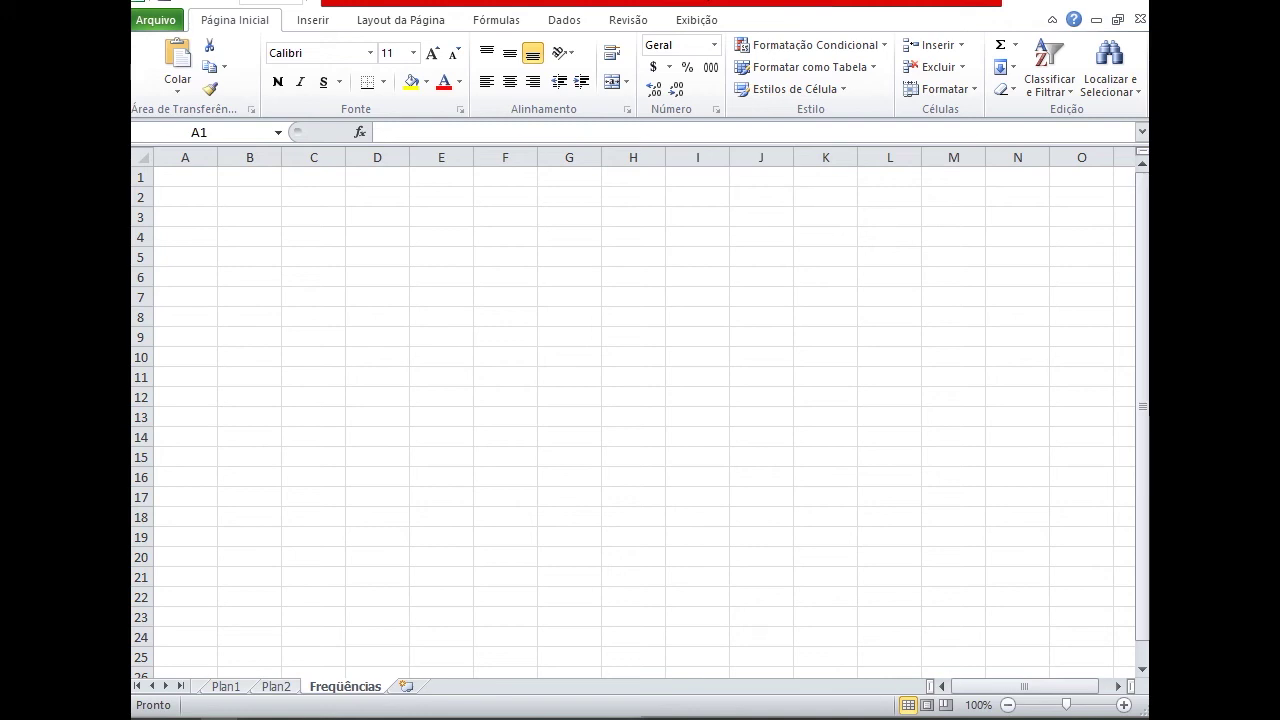
- Add two sheets named Resumo and Notas, and place Notas between Freqüências and Resumo
{"action": "left_click", "coordinate": [407, 686]}
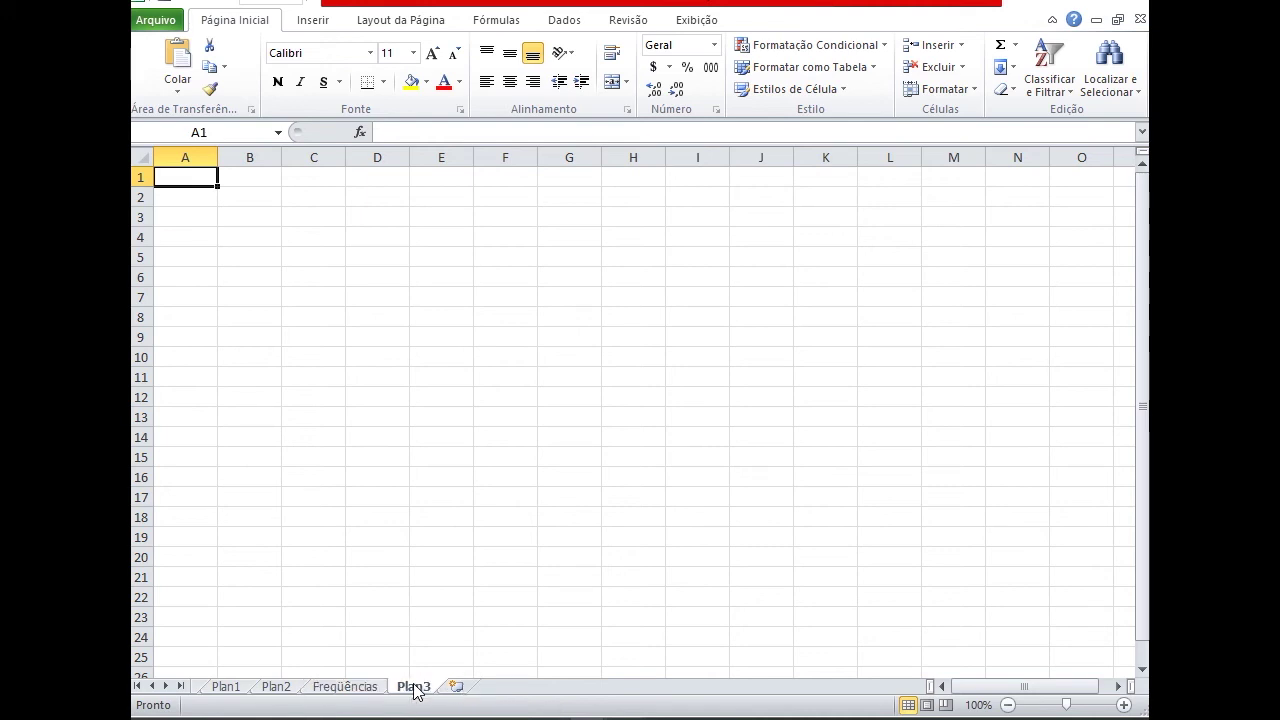
{"action": "double_click", "coordinate": [413, 686]}
{"action": "type", "text": "Resumo"}
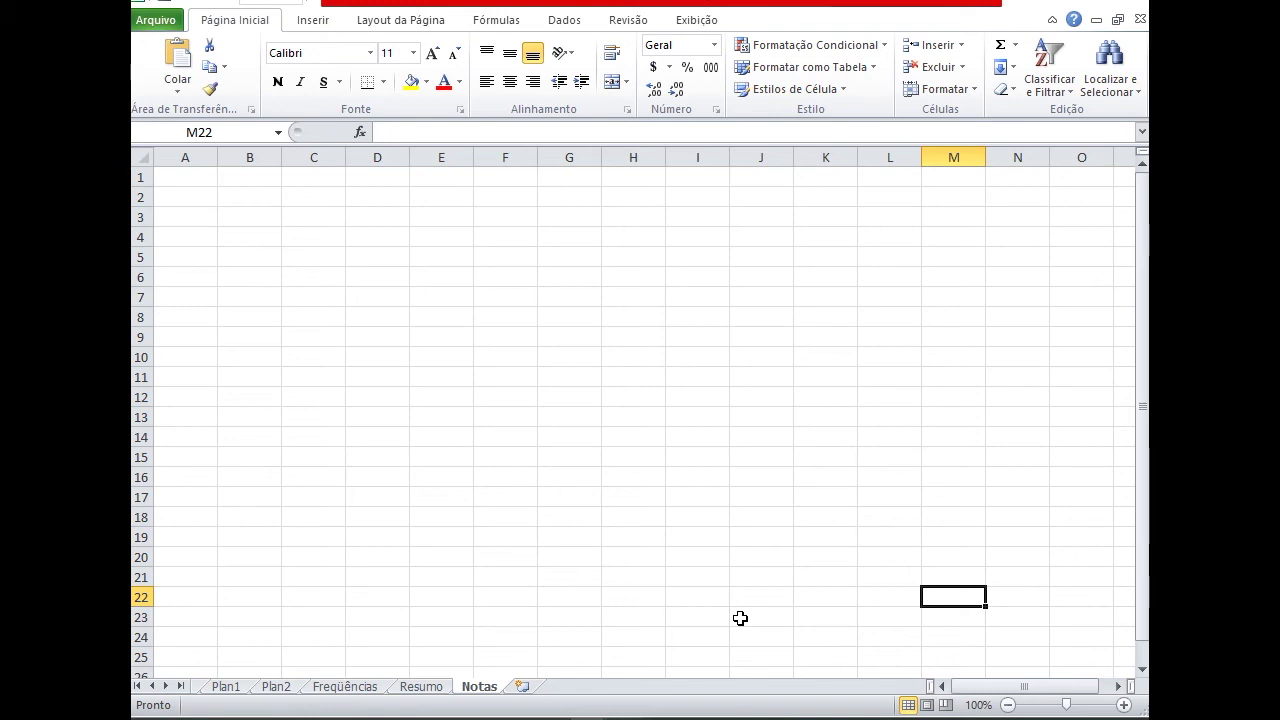
{"action": "left_click_drag", "start_coordinate": [487, 690], "coordinate": [400, 692]}
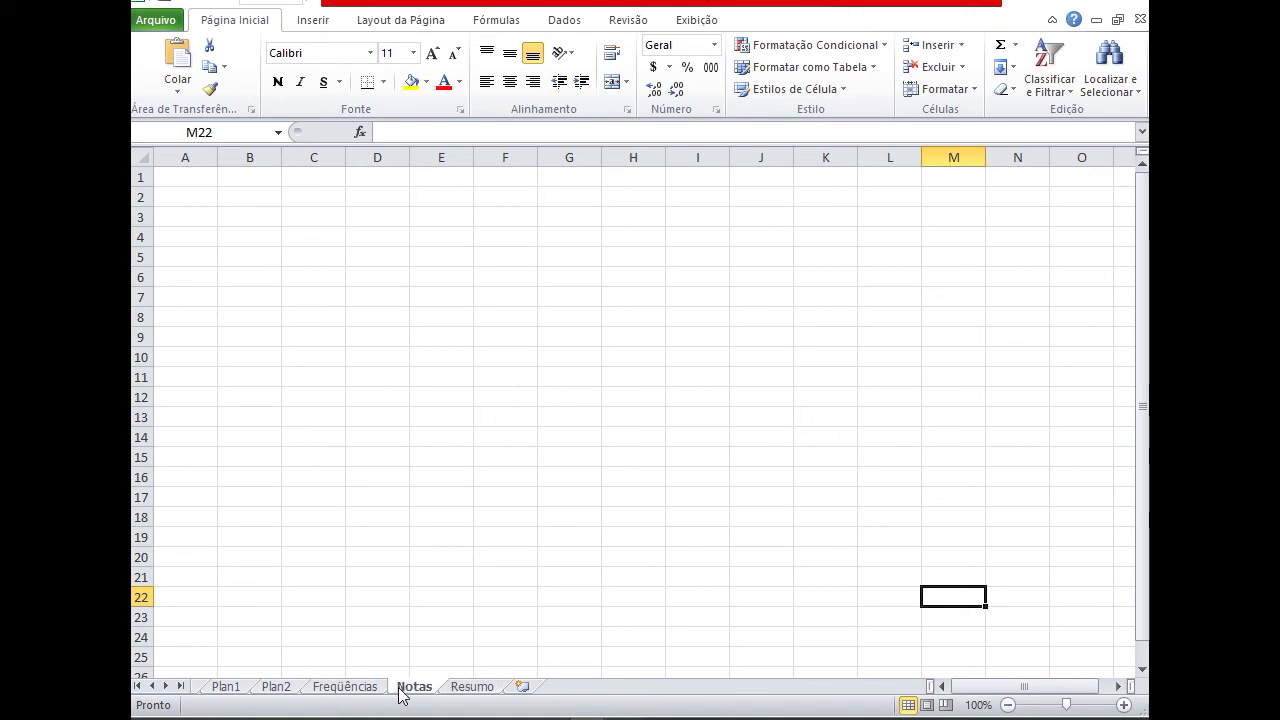